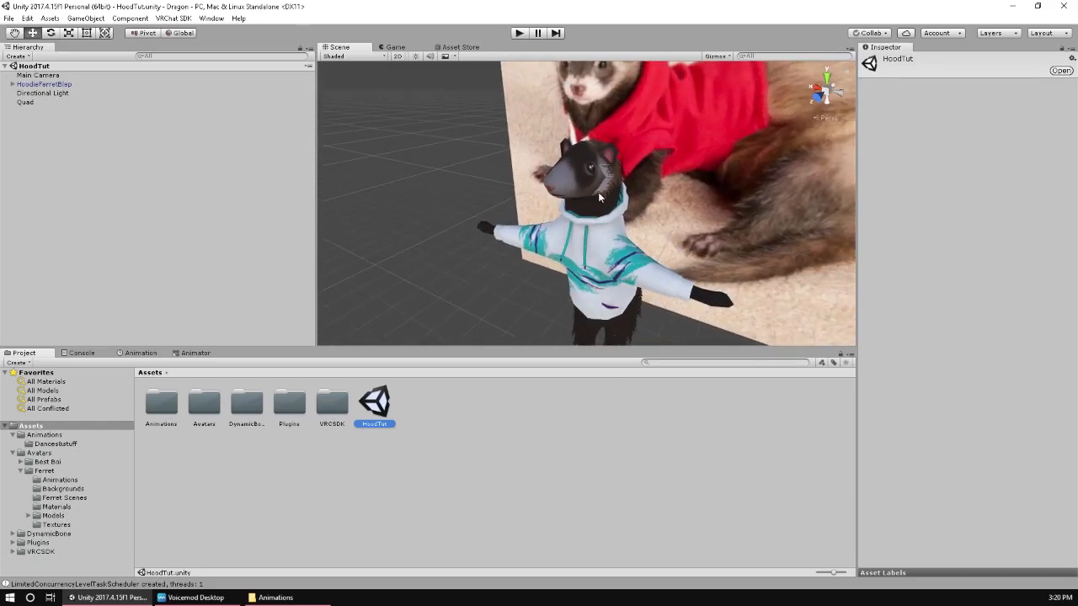
Examine the hoodie-wearing ferret avatar in the scene, from a head close-up to the full body
right_click_drag(600, 198, 587, 299, "alt")
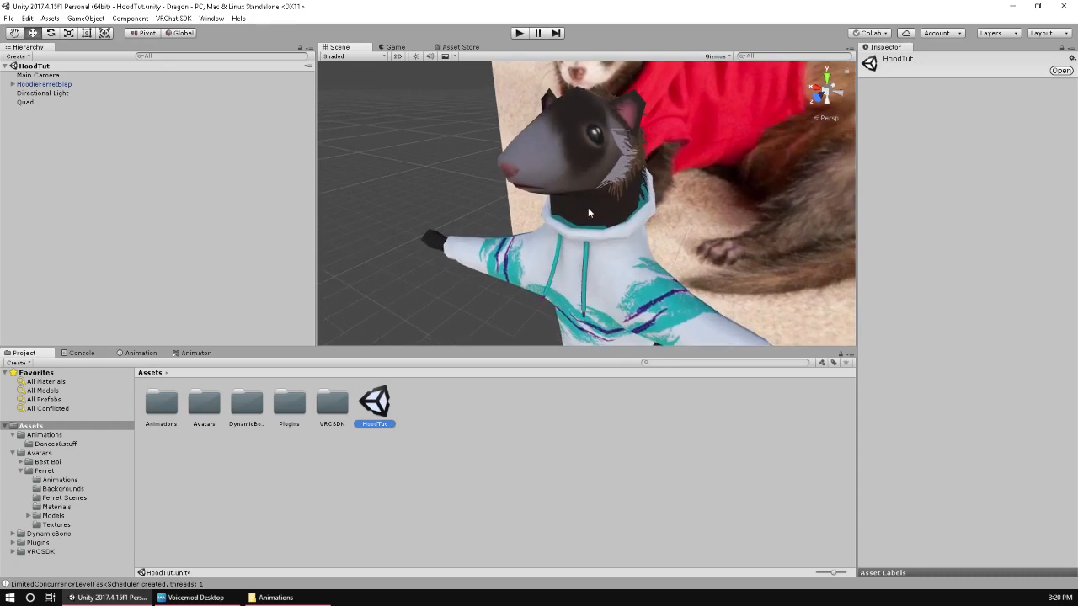
mouse_move(588, 212)
left_mouse_down("alt")
mouse_move(578, 259)
mouse_move(580, 221)
left_mouse_up("alt")
mouse_move(580, 221)
right_mouse_down("alt")
mouse_move(584, 343)
mouse_move(569, 208)
right_mouse_up("alt")
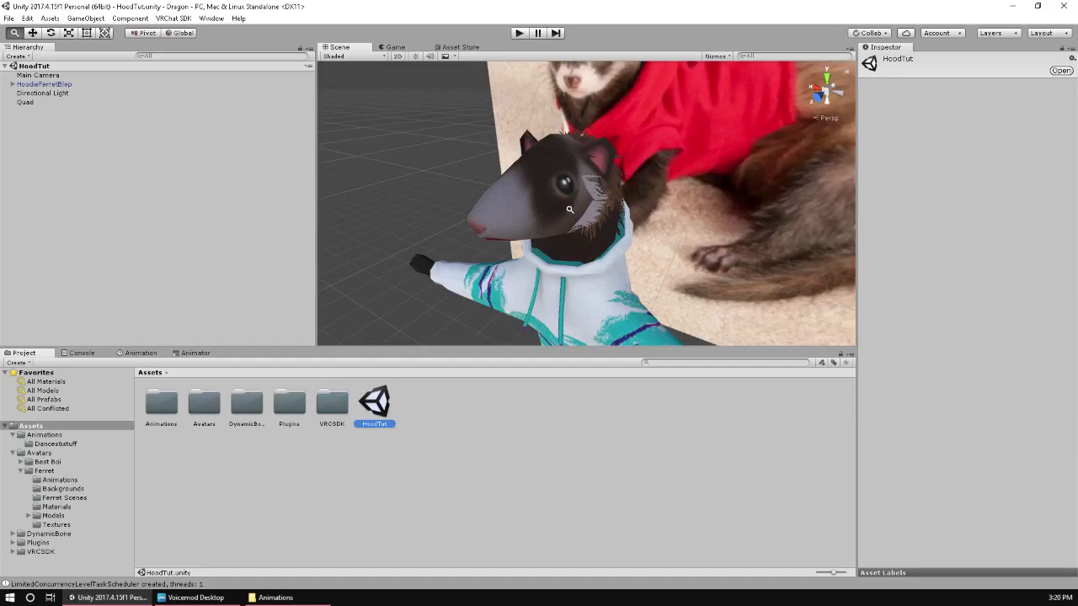
middle_click_drag(570, 209, 547, 137, "alt")
scroll(633, 229, "down", 5)
scroll(574, 231, "up", 5)
scroll(574, 231, "down", 5)
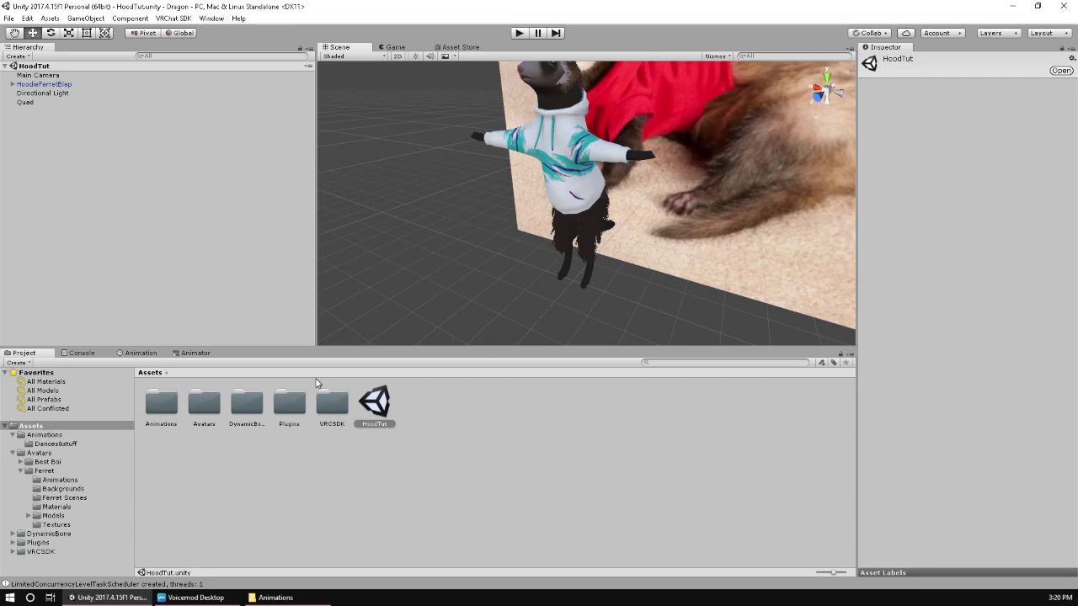
middle_click_drag(515, 202, 524, 281)
scroll(518, 234, "up", 4)
scroll(518, 234, "down", 4)
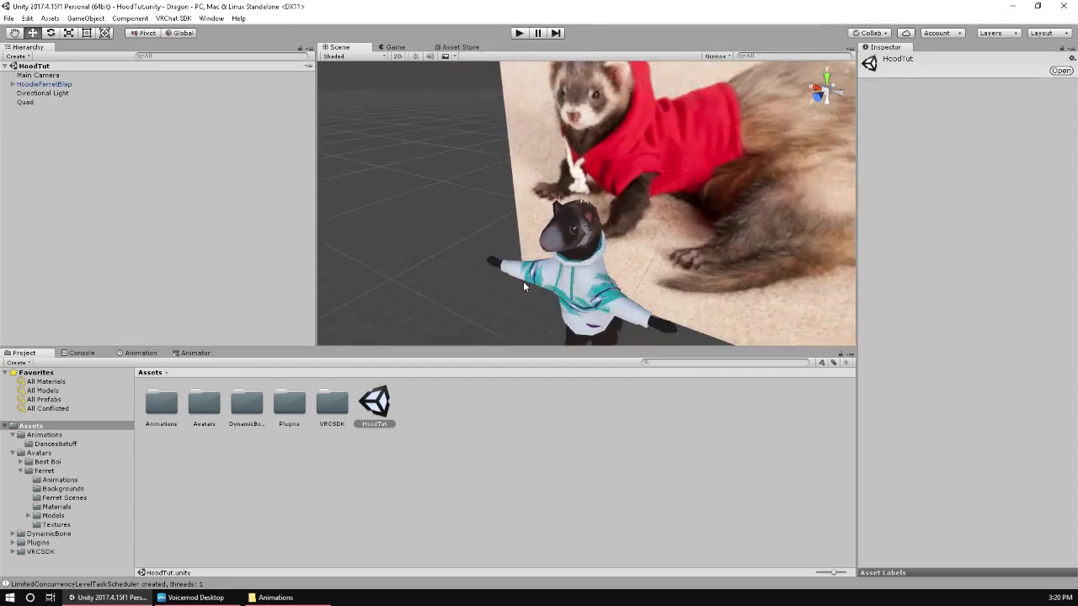
Open the Ferret avatar's Animations folder to review the HoodOff and HoodOn clips, and expand HoodieFerretBlep's child objects
left_click(58, 444)
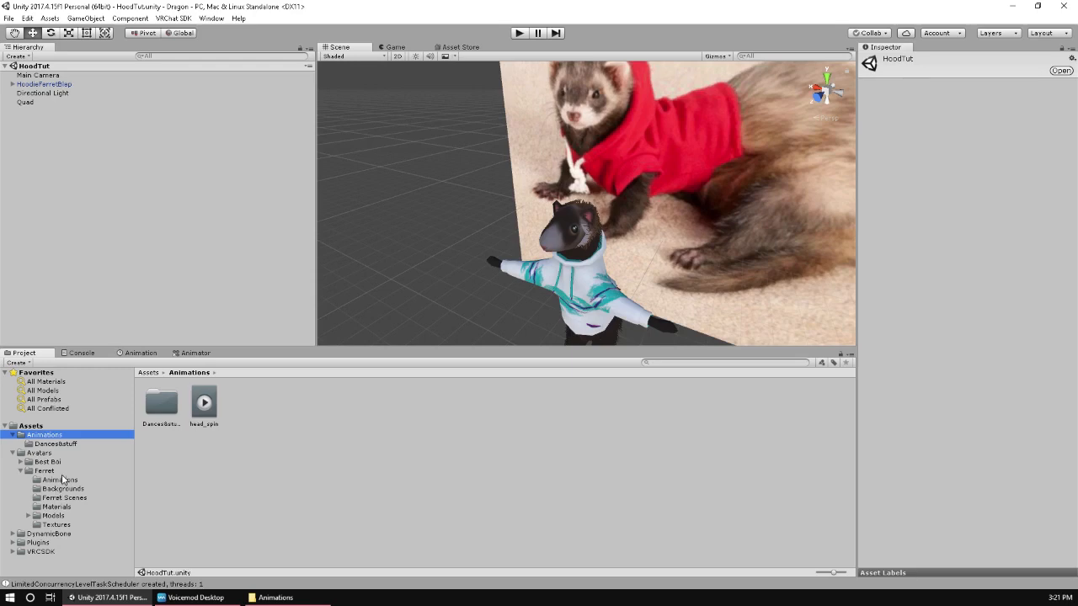
left_click(63, 481)
left_click(503, 402)
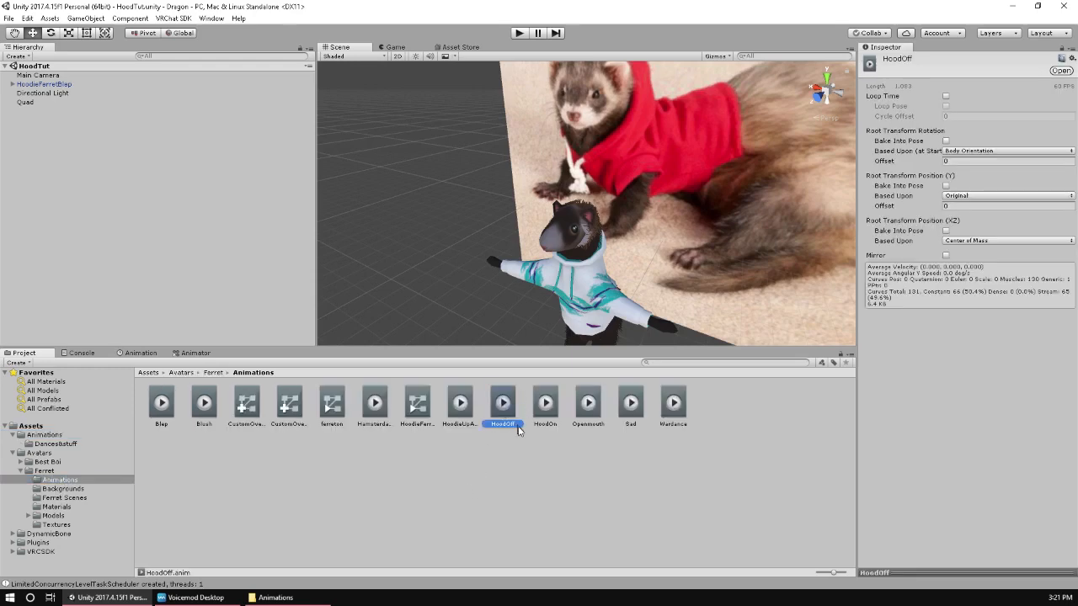
left_click(548, 403)
left_click(503, 404)
left_click(13, 85)
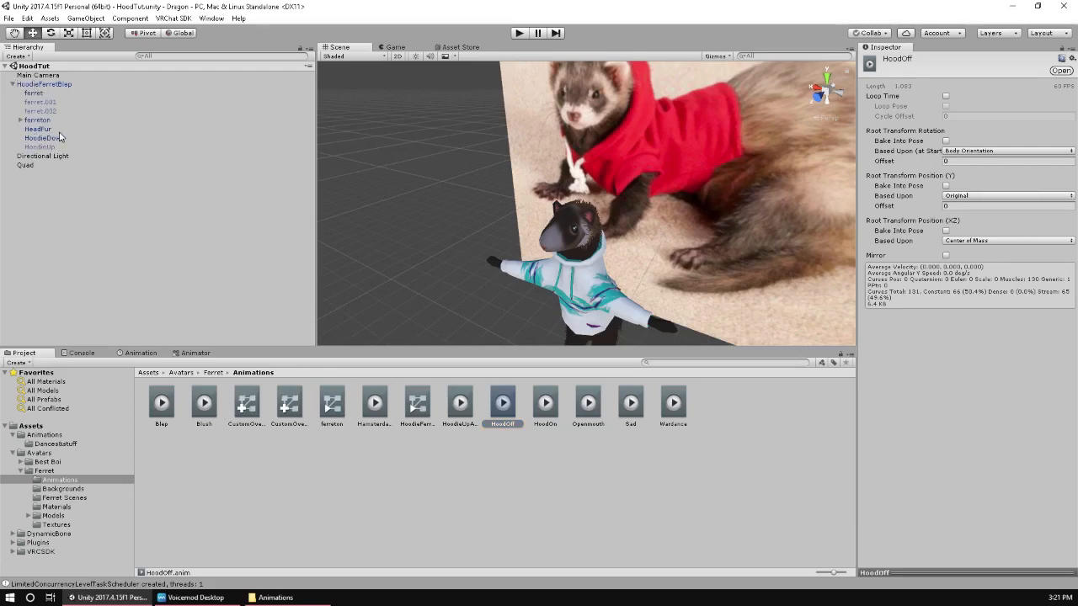
View the contents of FortniteAcc.anim in Notepad++ from the Animations folder in File Explorer, and return to Unity
right_click(506, 473)
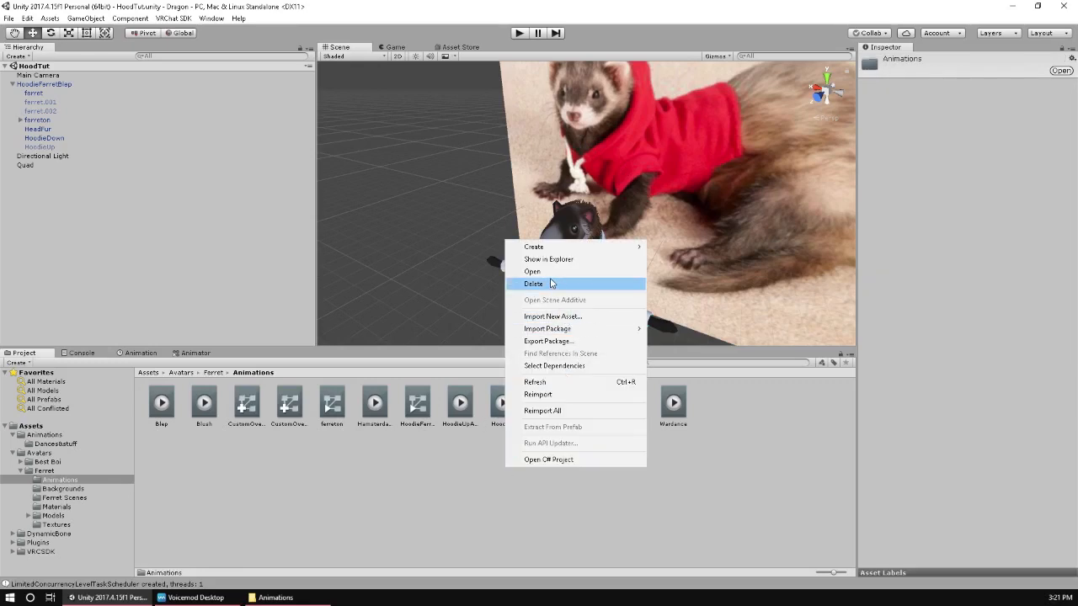
left_click(358, 539)
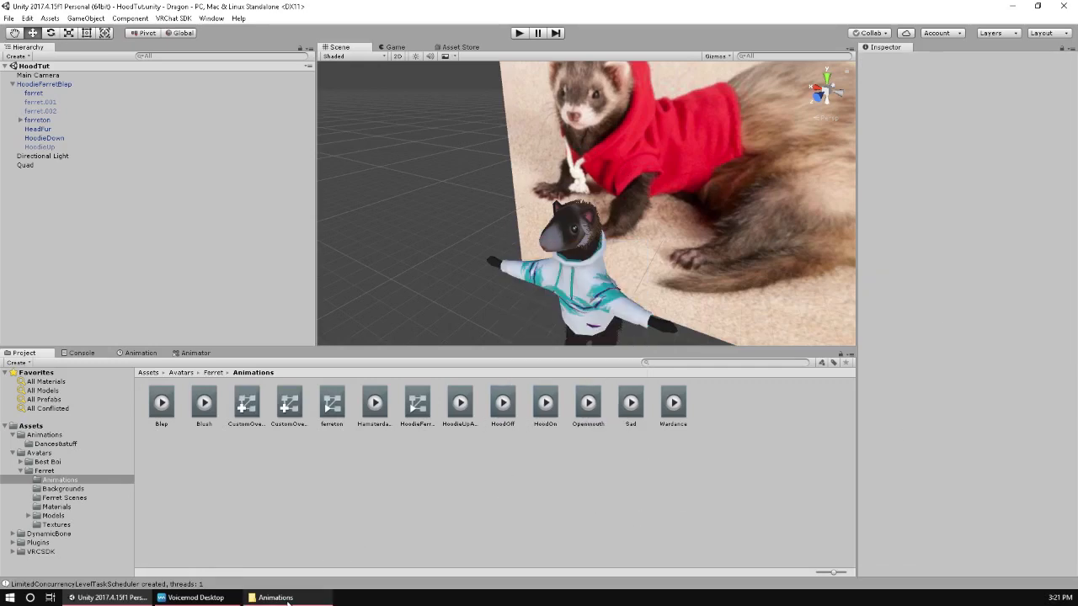
left_click(276, 597)
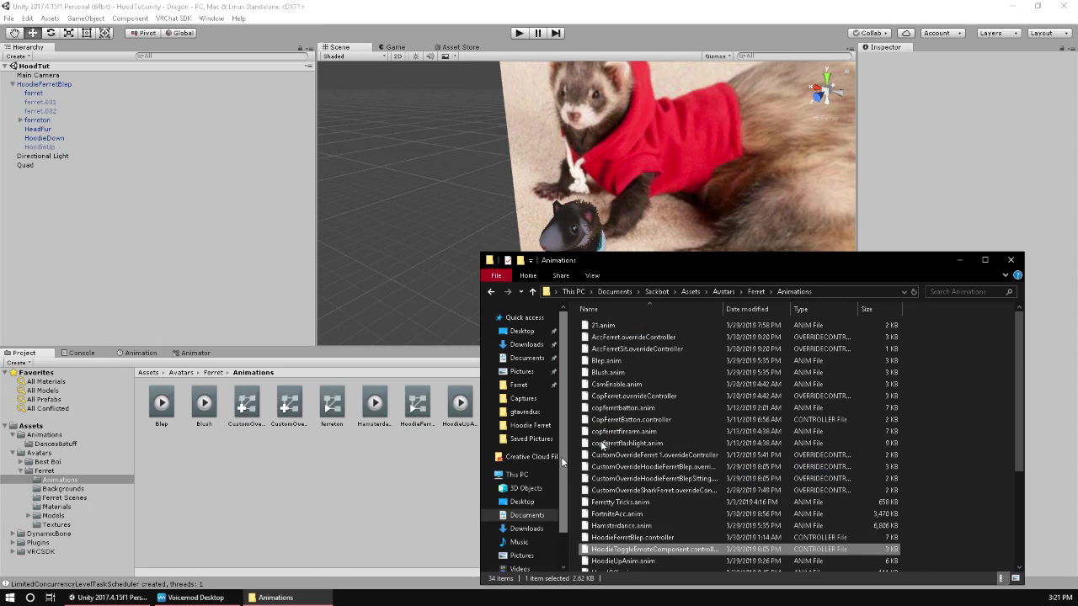
right_click(645, 514)
left_click(712, 308)
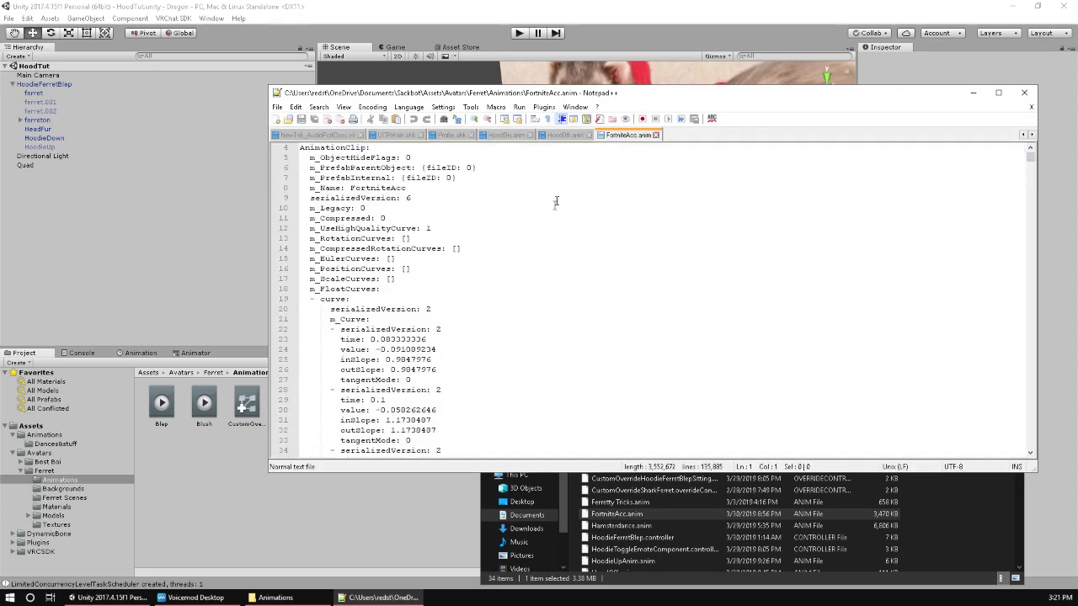
scroll(440, 270, "down", 16)
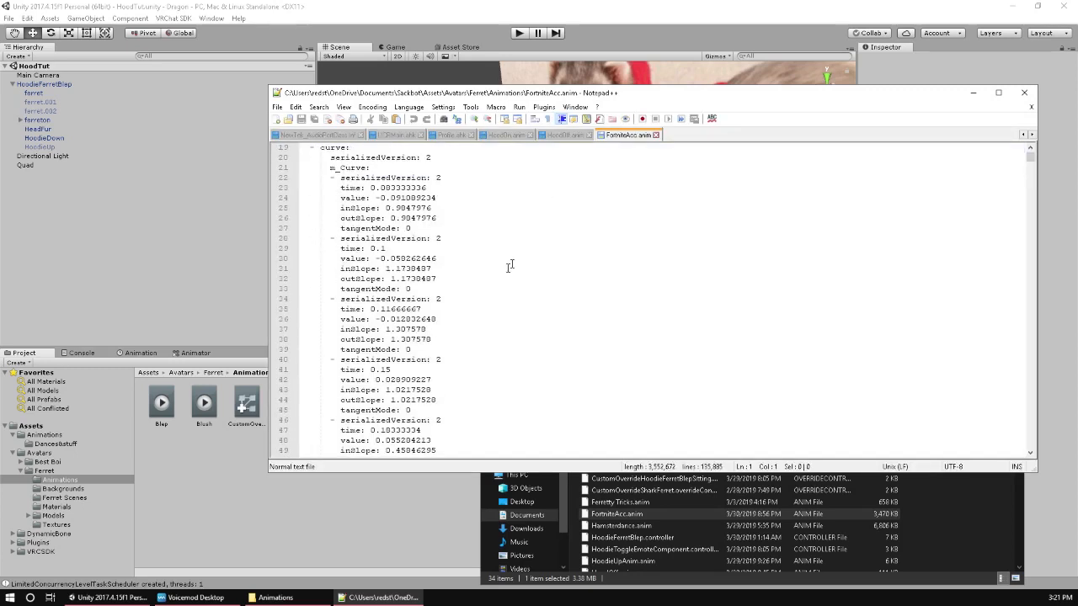
left_click(1025, 93)
left_click(960, 260)
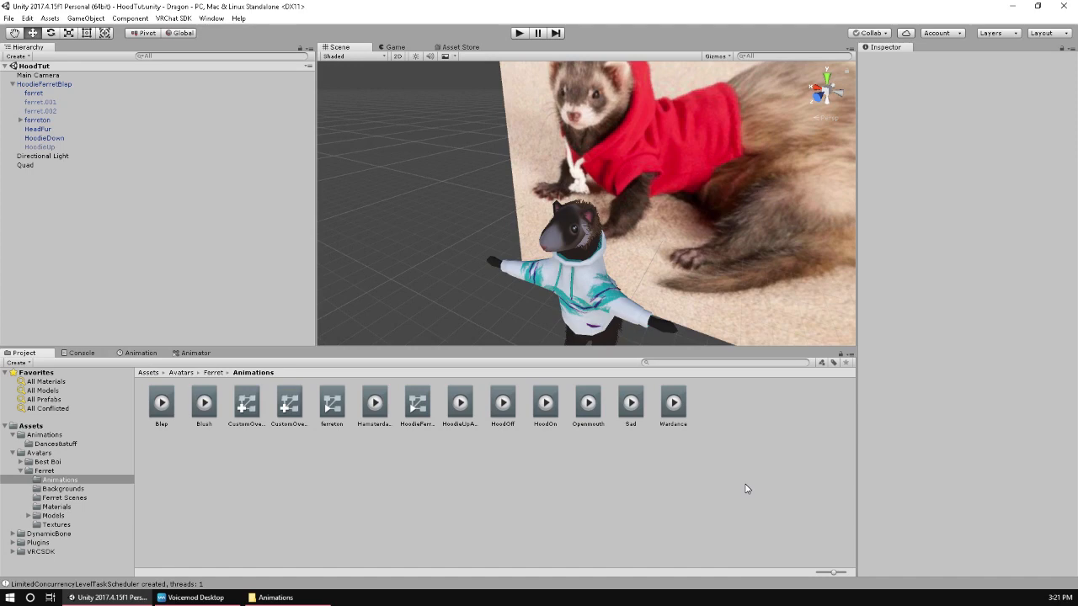
Point out the HoodOn, HoodOff and HoodieUpAnim clips by selecting them together, and clear the selection
left_click(559, 417)
left_click(501, 418, "ctrl")
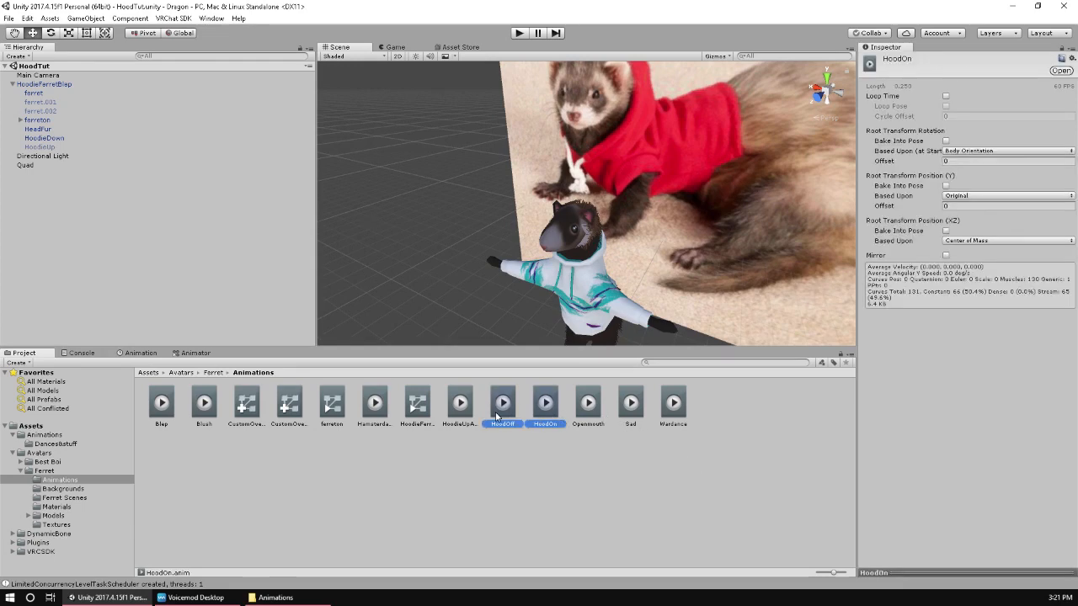
left_click(468, 421, "ctrl")
left_click(477, 495)
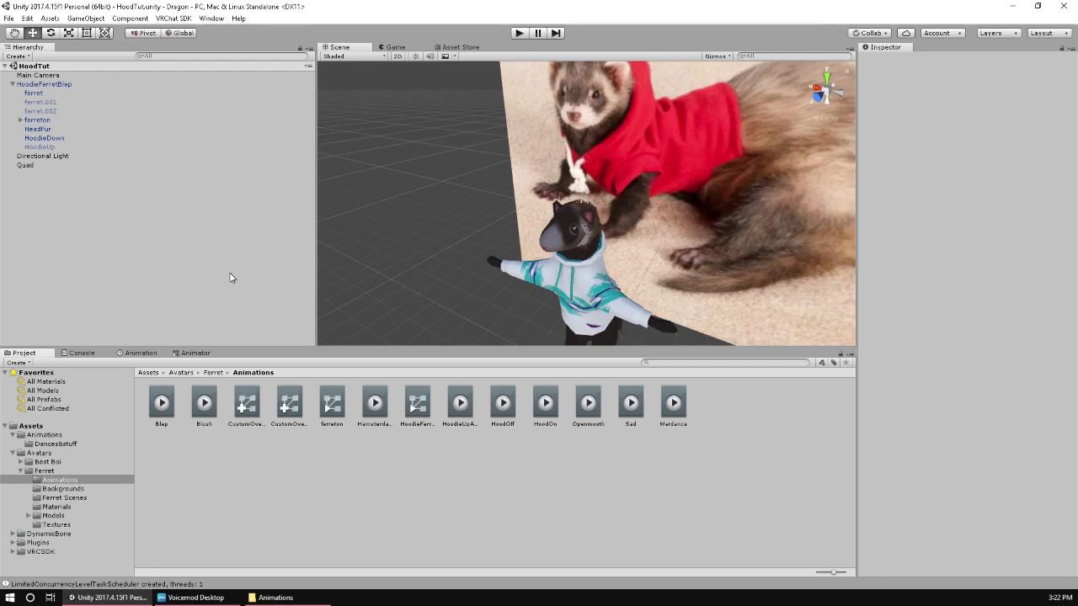
scroll(645, 240, "down", 4)
middle_click_drag(645, 239, 654, 206)
scroll(635, 139, "up", 4)
scroll(652, 258, "up", 4)
scroll(652, 244, "down", 3)
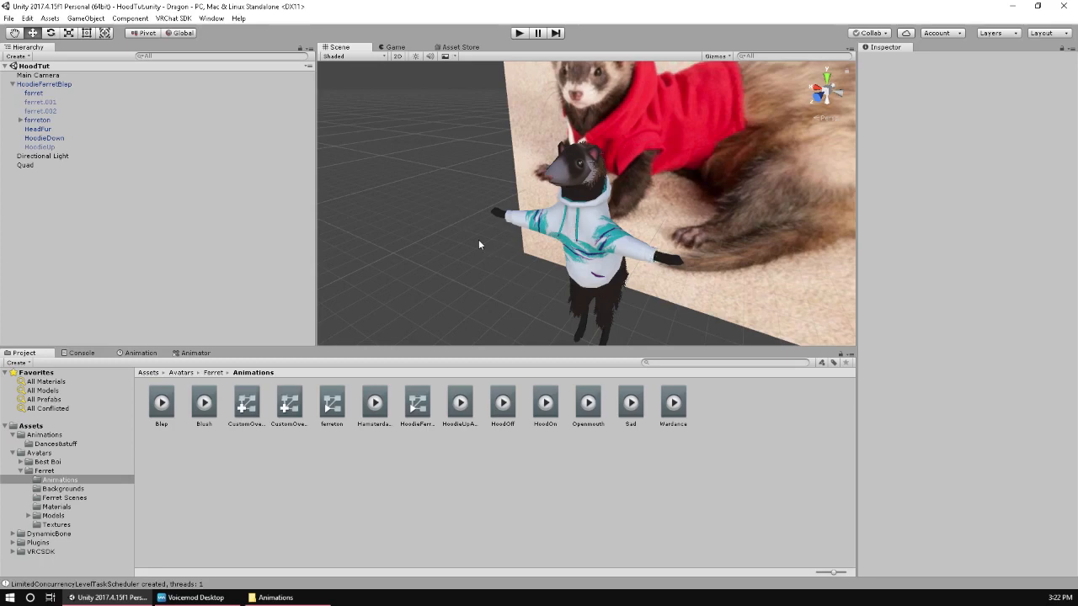
Move HeadFur, HoodieDown and HoodieUp under ferreton in the HoodieFerretBlep hierarchy, accepting the break of the prefab connection
mouse_move(39, 130)
left_mouse_down()
mouse_move(48, 125)
mouse_move(58, 148)
mouse_move(49, 120)
left_mouse_up()
left_click(555, 320)
left_click_drag(72, 155, 55, 126)
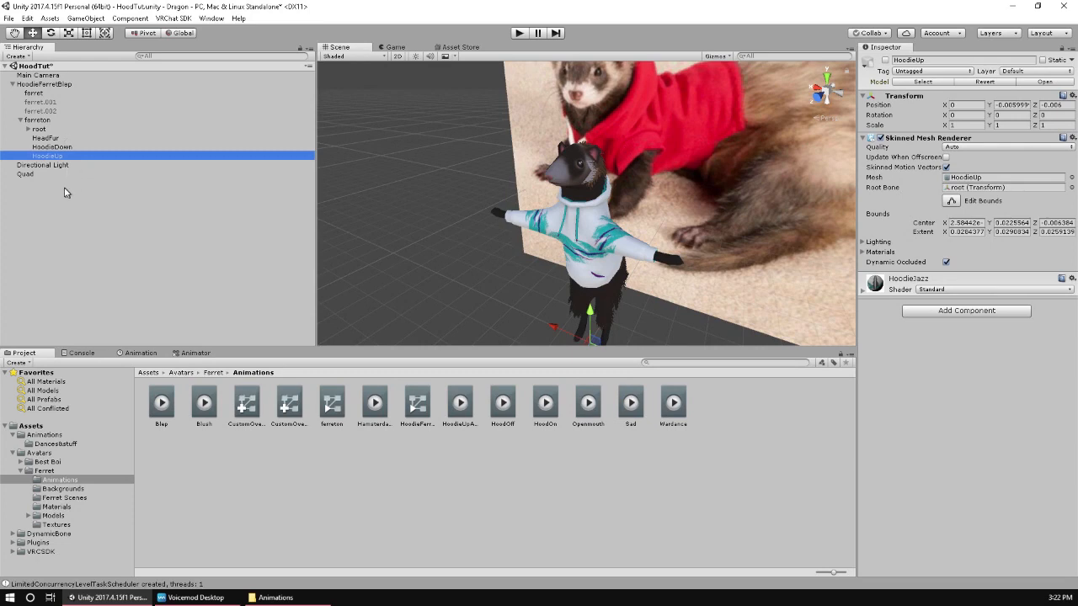
Inspect the HeadFur, HoodieDown and HoodieUp objects under ferreton and the avatar in the scene
middle_click_drag(537, 210, 474, 228)
scroll(441, 239, "up", 5)
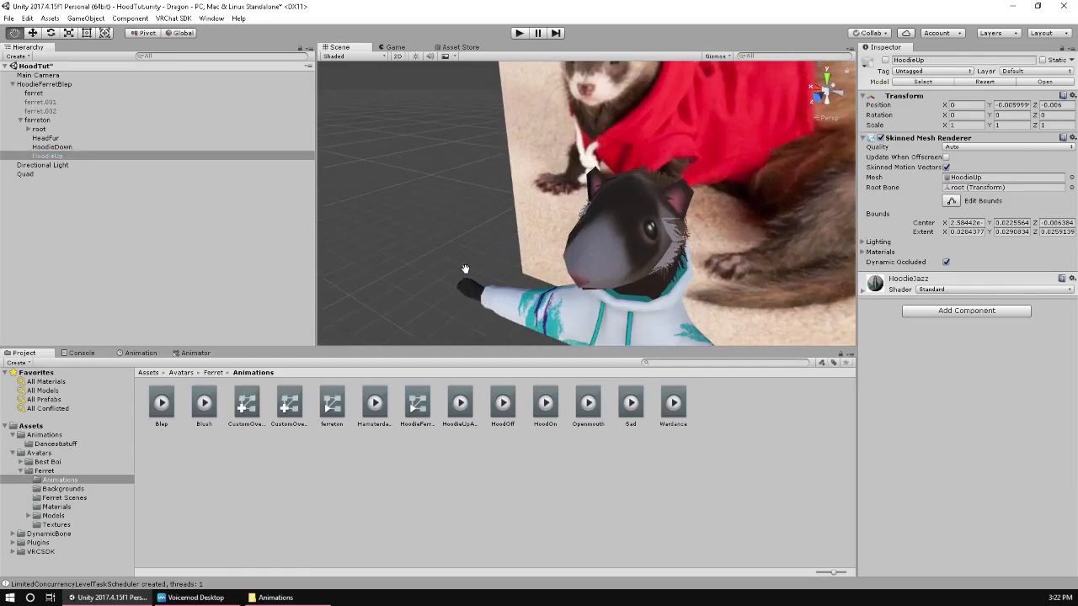
scroll(441, 238, "down", 5)
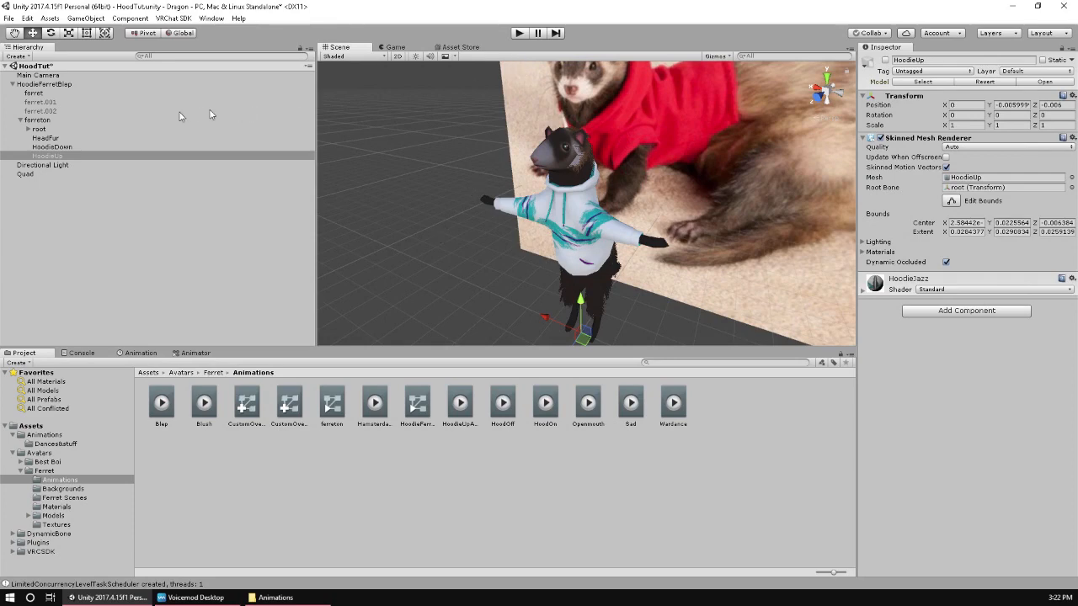
left_click(88, 139)
left_click(88, 147)
left_click(88, 157)
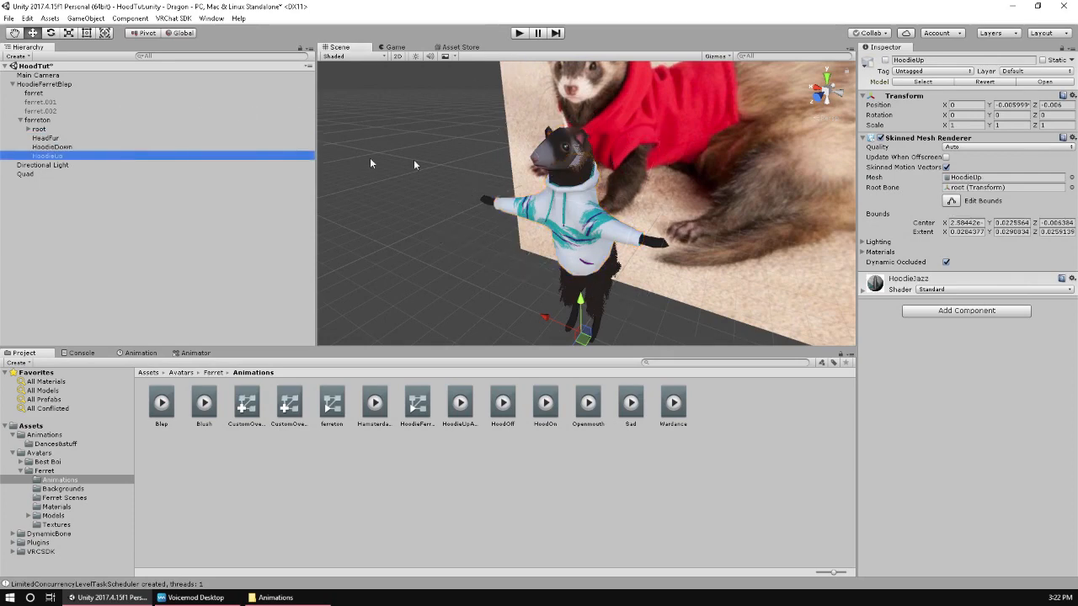
middle_click_drag(436, 172, 438, 143)
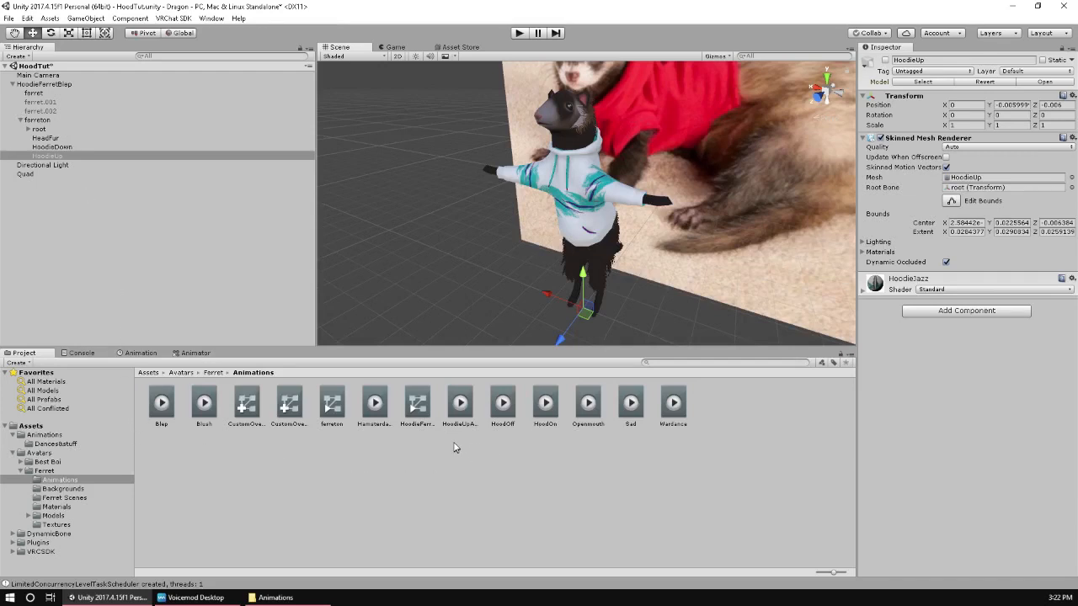
Compare the settings of the HoodOn and HoodOff animation clips
left_click(540, 407)
left_click(515, 409)
left_click(540, 408)
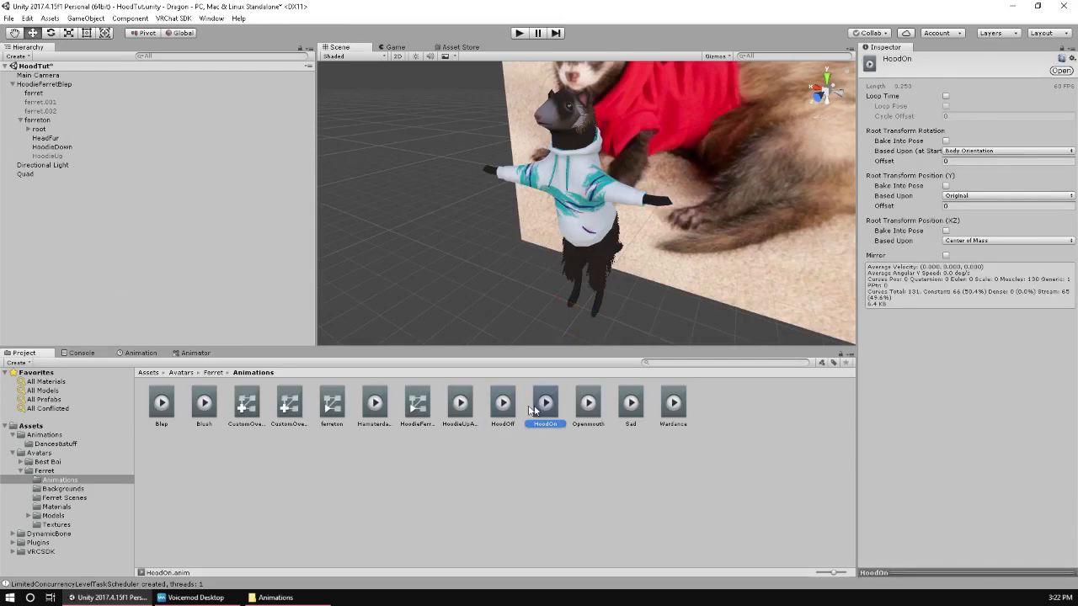
left_click(515, 409)
left_click(539, 408)
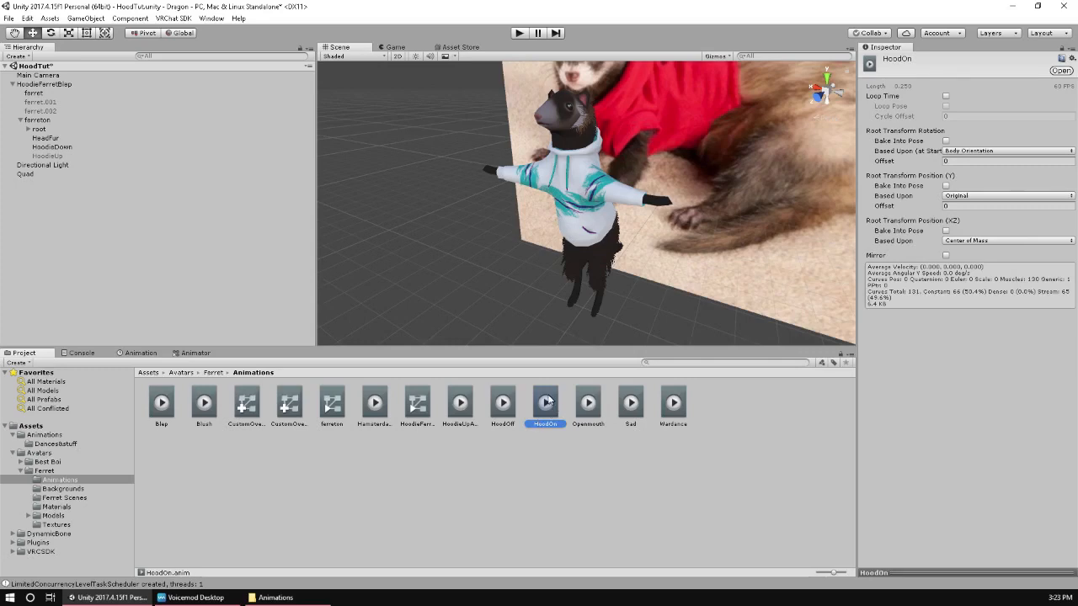
Apply the HoodOn clip to the HoodieFerretBlep root object and check its new animator controller among the assets
left_click_drag(546, 402, 72, 90)
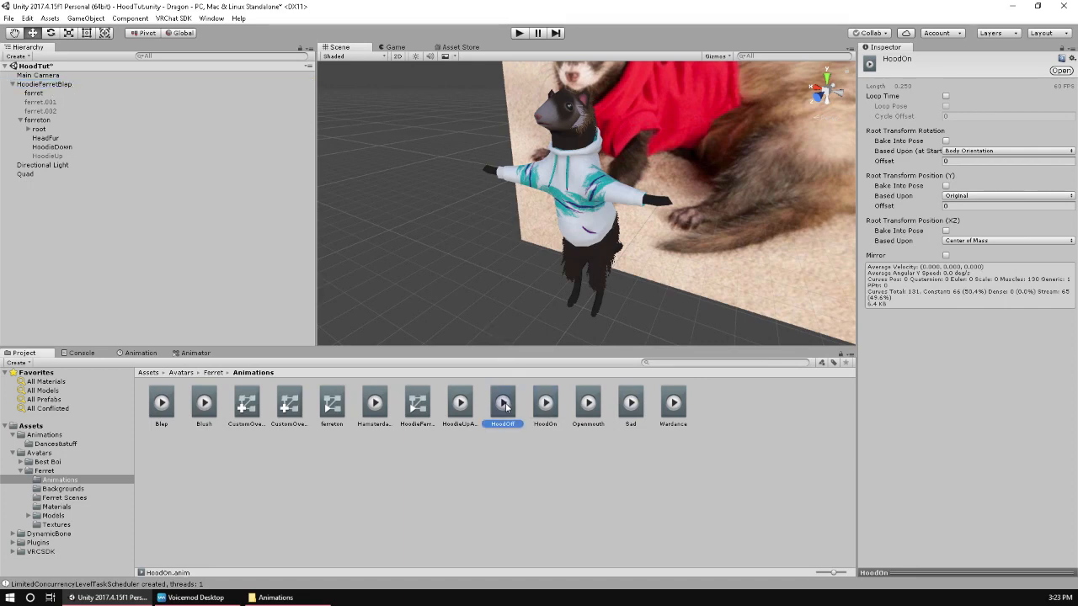
left_click_drag(545, 402, 54, 88)
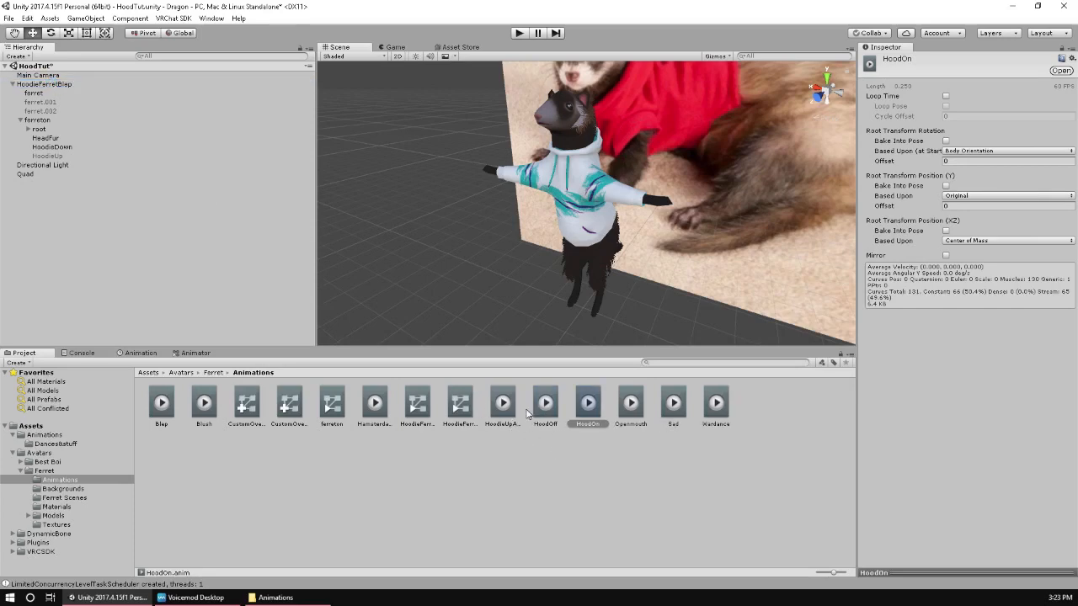
left_click(503, 406)
left_click(454, 411)
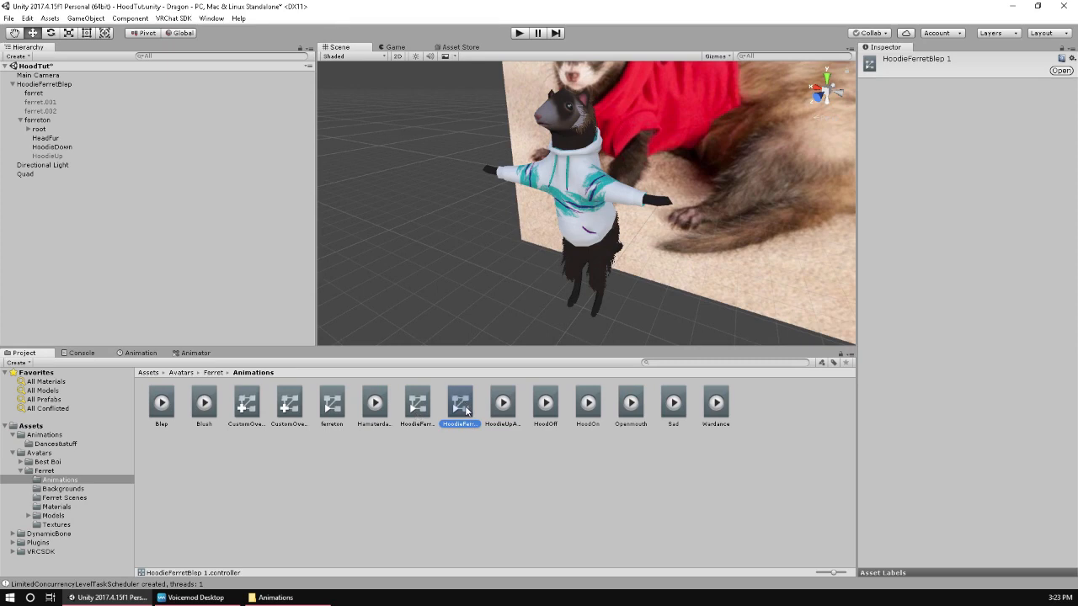
left_click(411, 400)
left_click(449, 409)
Apply the HoodieUpAnim clip to the ferreton object and check its Animator component
left_click(504, 405)
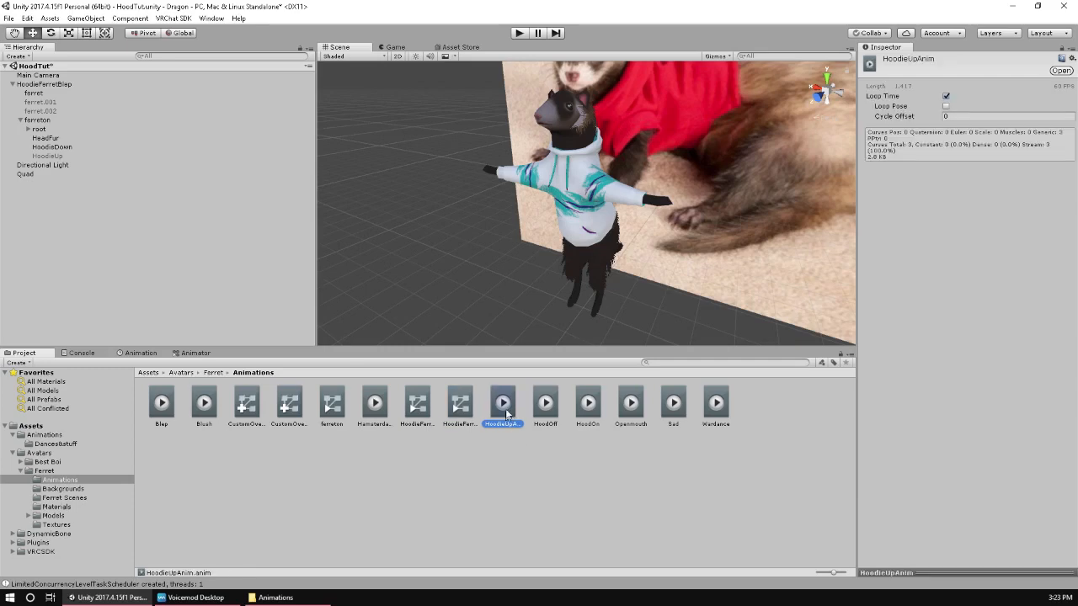
left_click_drag(508, 407, 44, 123)
left_click(44, 124)
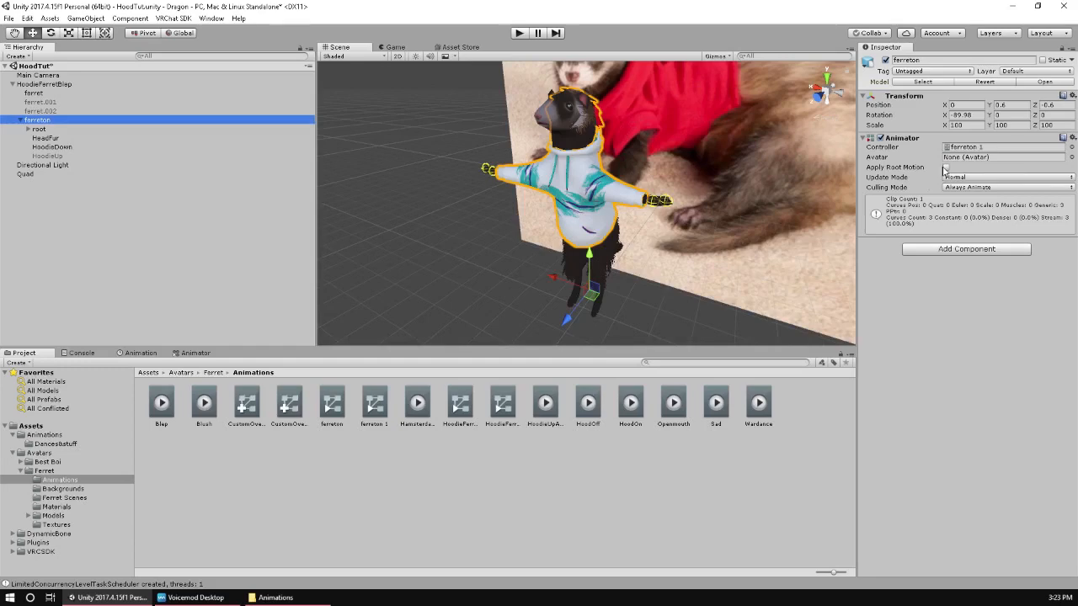
left_click(34, 93)
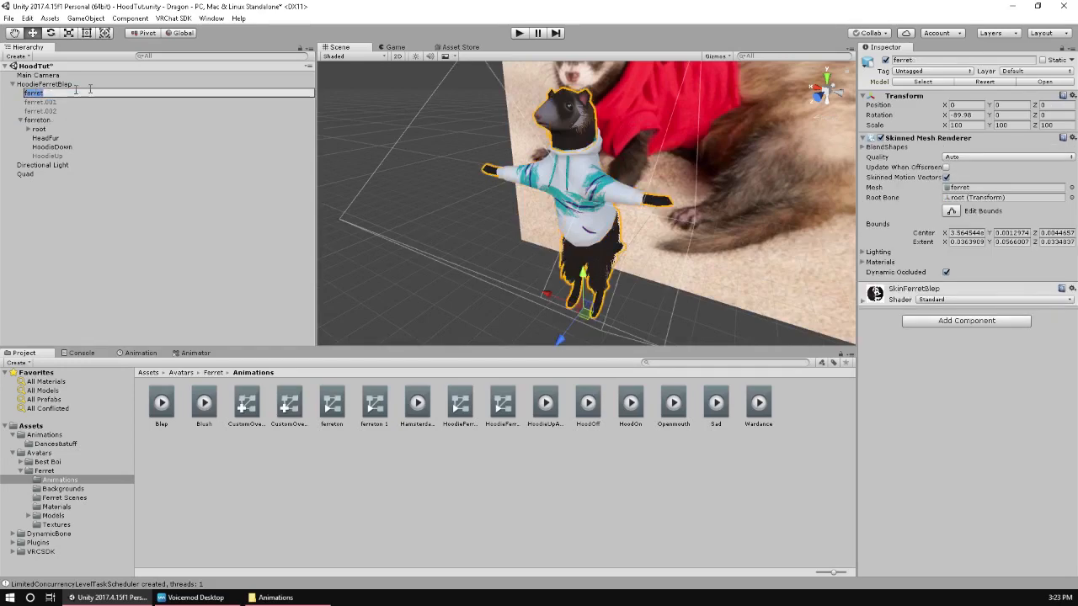
left_click(40, 84)
Review the emote assignments in the CustomOverrideHoodieFerretBlep override controller
middle_click_drag(458, 176, 422, 277)
scroll(430, 219, "up", 6)
left_click(247, 425)
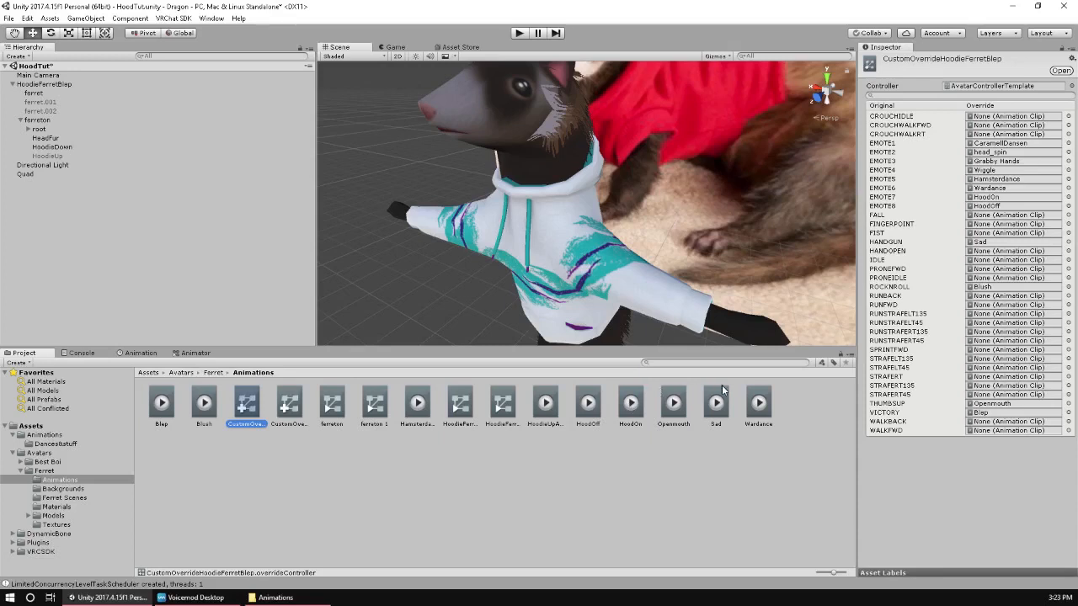
mouse_move(630, 413)
left_mouse_down()
mouse_move(974, 183)
mouse_move(997, 203)
mouse_move(646, 408)
left_mouse_up()
Examine HoodieFerretBlep's Pipeline Manager and the custom standing and sitting animations in its VRC_Avatar Descriptor
left_click(44, 84)
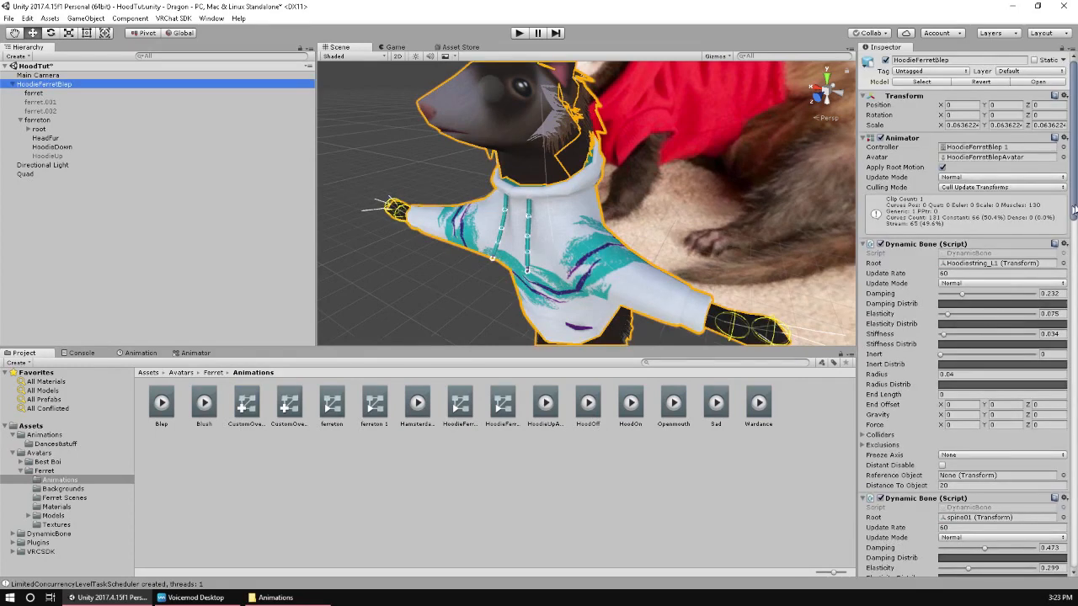
left_click_drag(1075, 211, 1076, 570)
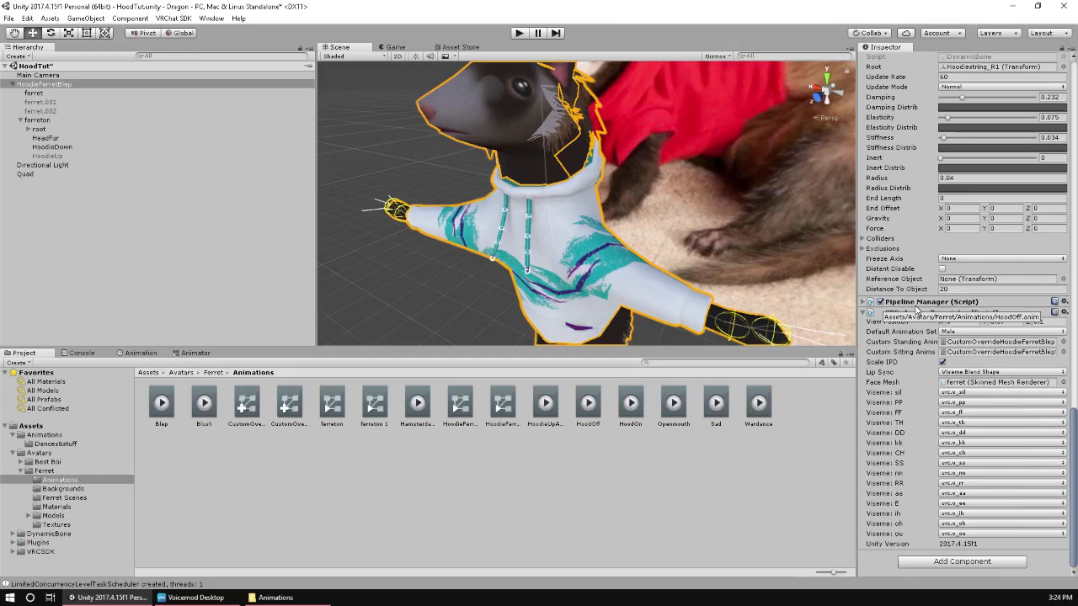
left_click(864, 303)
scroll(783, 327, "down", 3)
scroll(893, 332, "up", 5)
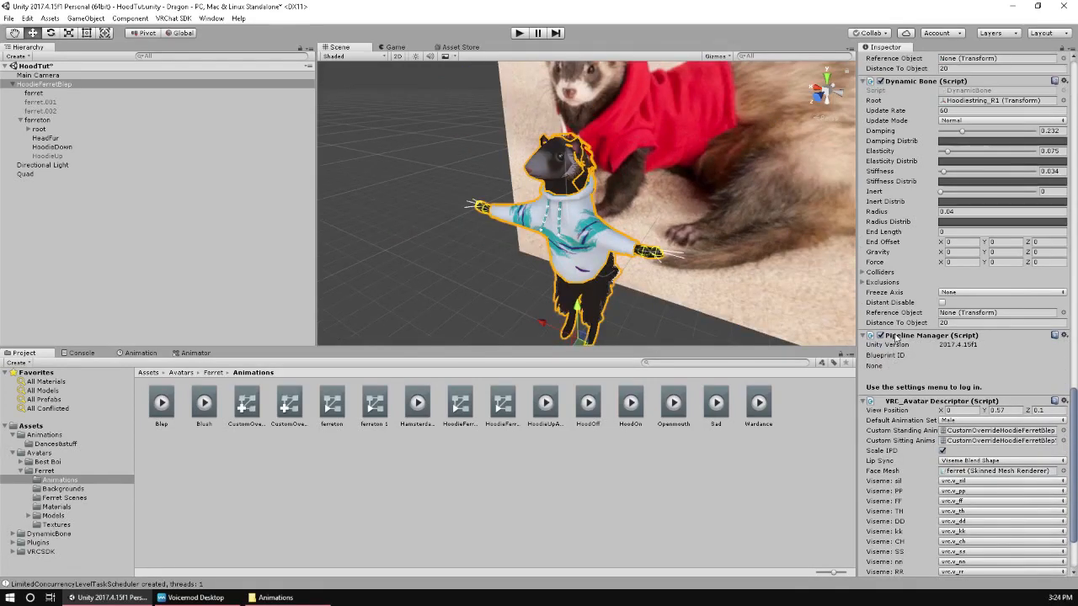
scroll(897, 337, "down", 6)
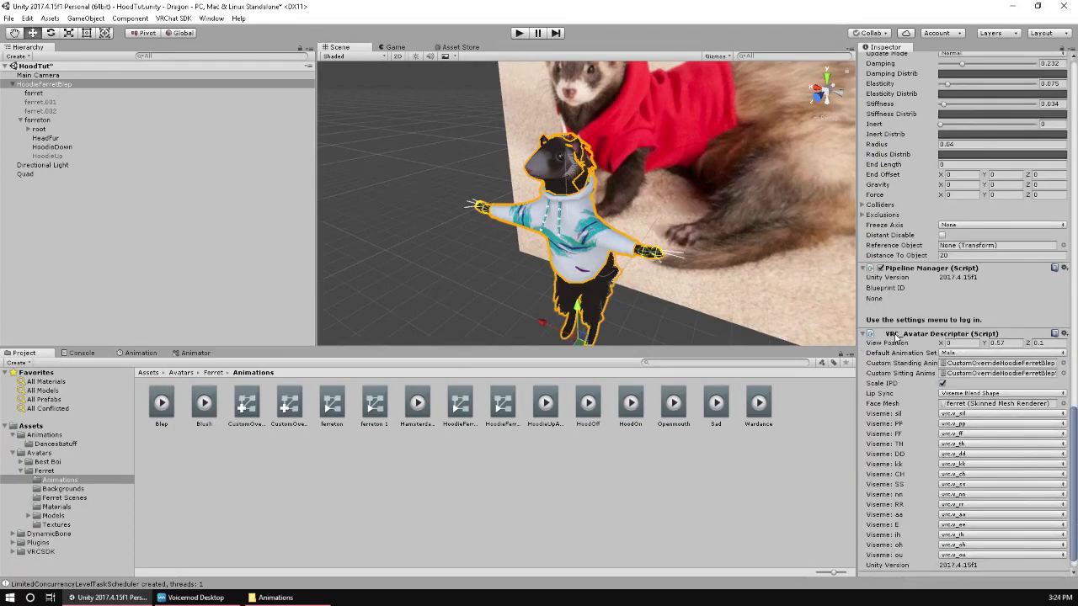
left_click(865, 268)
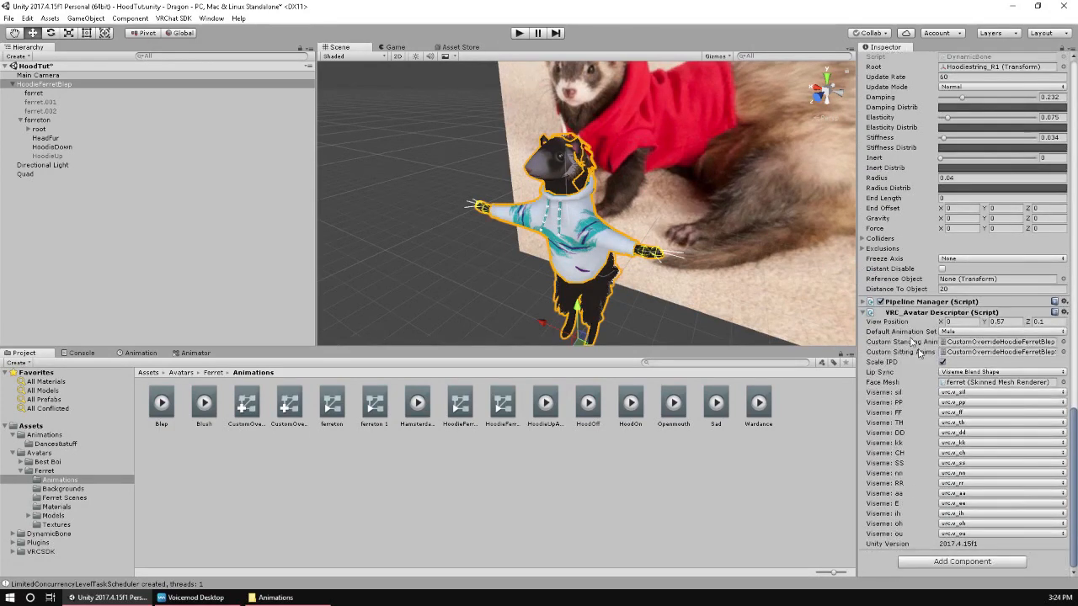
Recheck the custom standing and sitting animation fields in the avatar's VRC_Avatar Descriptor, leaving the avatar deselected with its upper body in close view
scroll(919, 354, "up", 8)
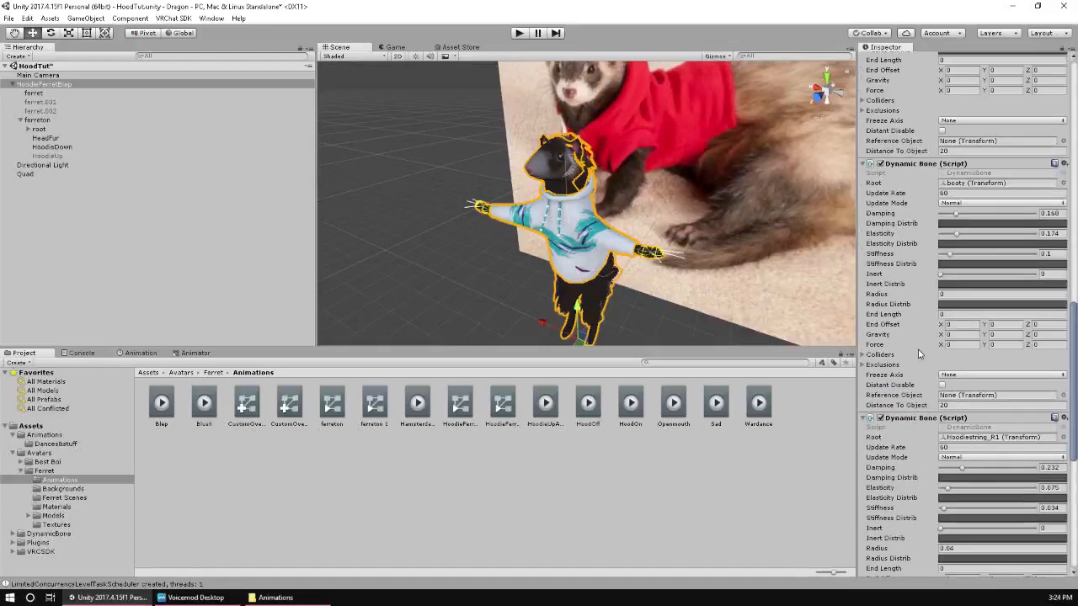
scroll(920, 354, "down", 8)
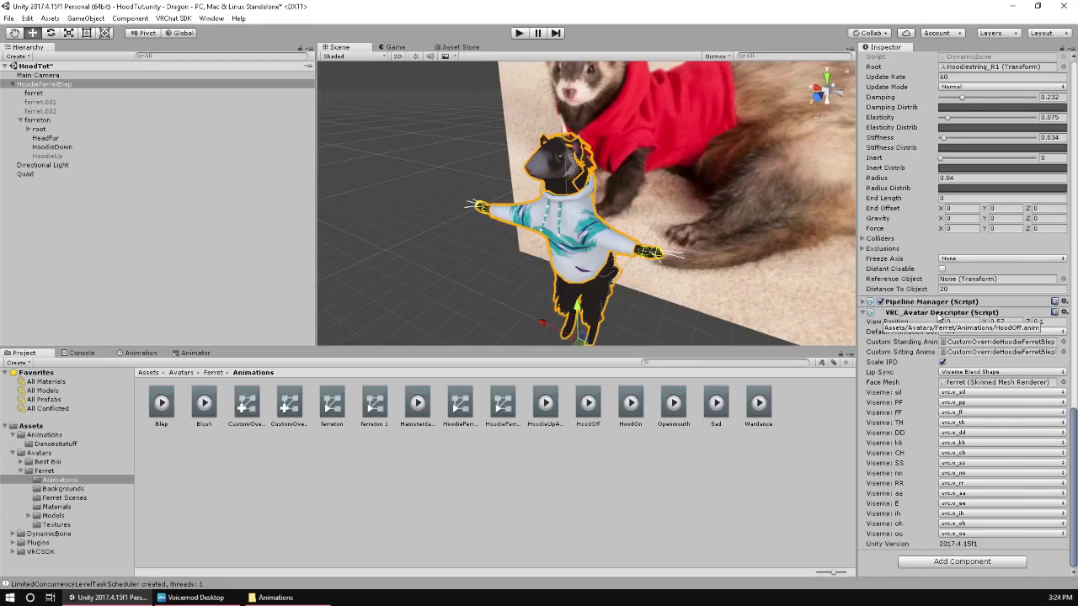
left_click(1064, 313)
left_click(439, 330)
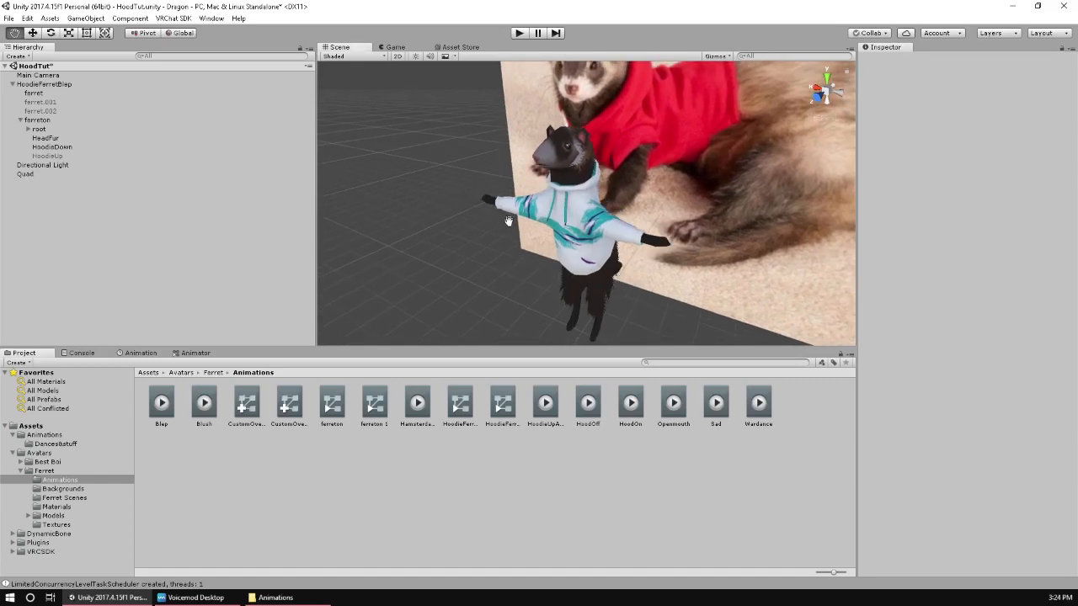
scroll(507, 225, "up", 5)
middle_click_drag(508, 222, 523, 245)
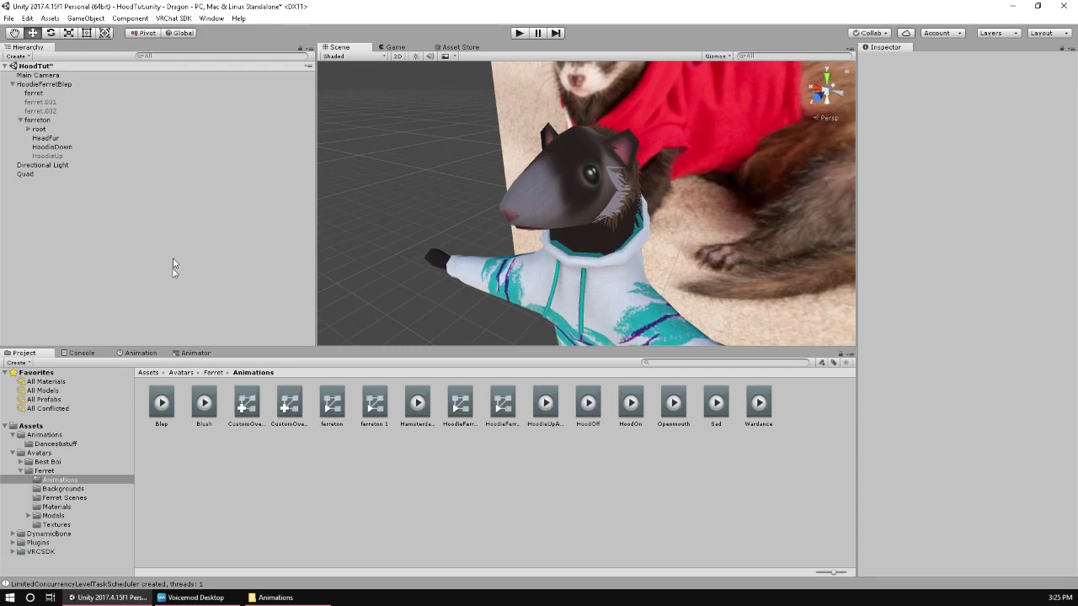
Compare the Animator components and assigned controllers of the HoodieFerretBlep root and its ferreton child
left_click(34, 85)
middle_click_drag(571, 205, 543, 165)
right_click_drag(543, 166, 468, 123)
middle_click_drag(469, 123, 509, 127)
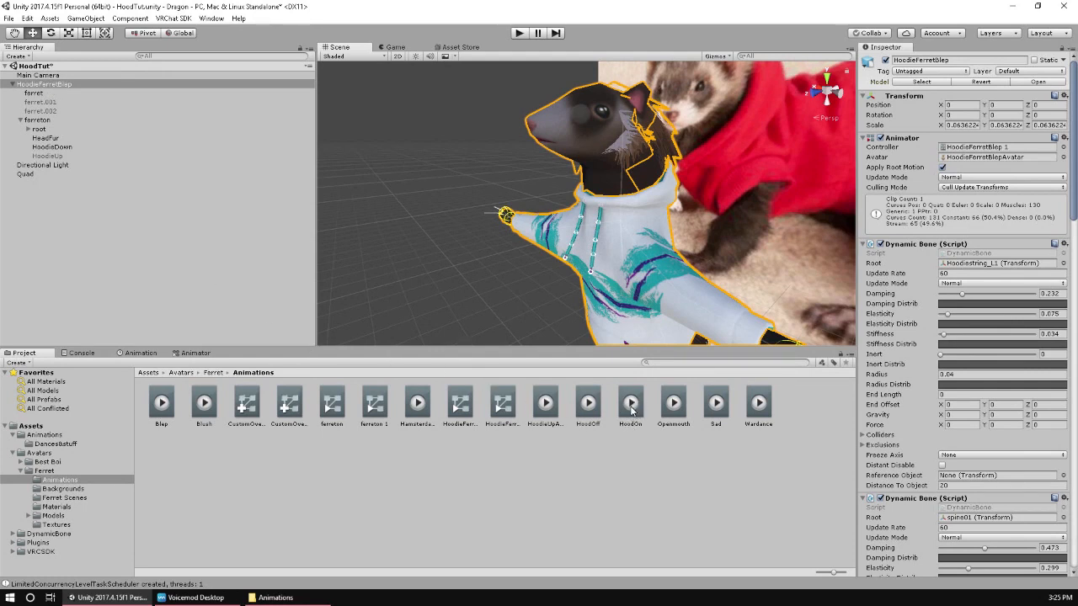
left_click(60, 122)
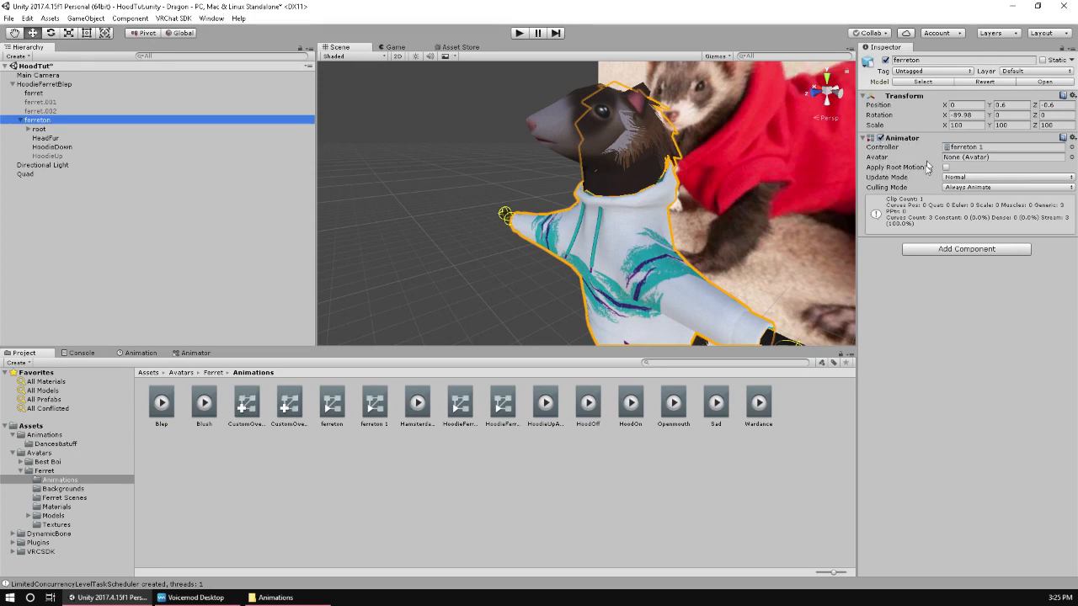
Examine the ferreton Behaviour.Enabled property in the HoodOff clip on the HoodieFerretBlep root
left_click(40, 84)
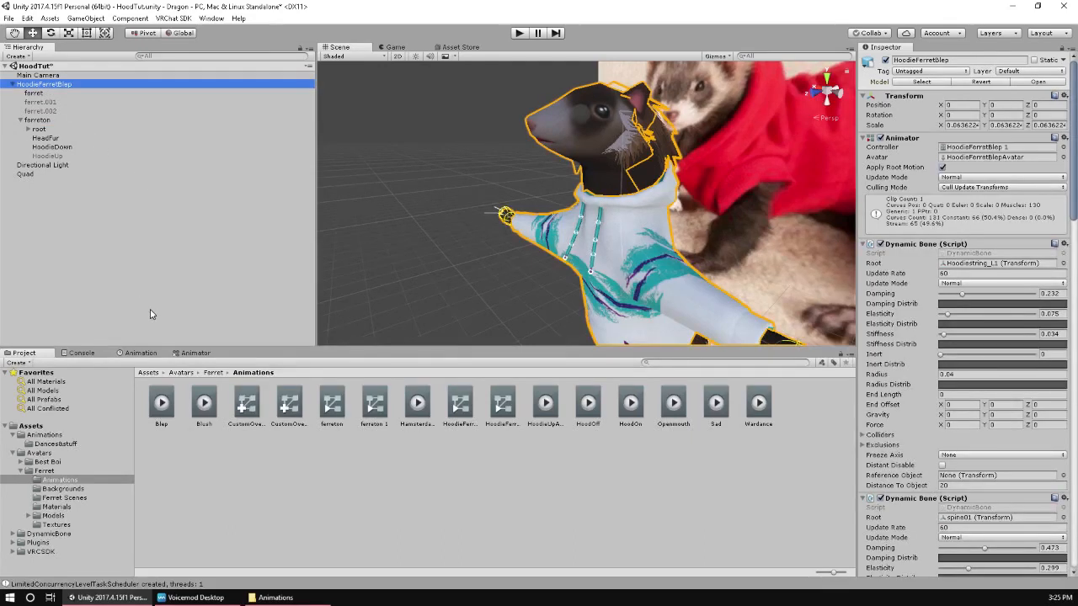
left_click(142, 354)
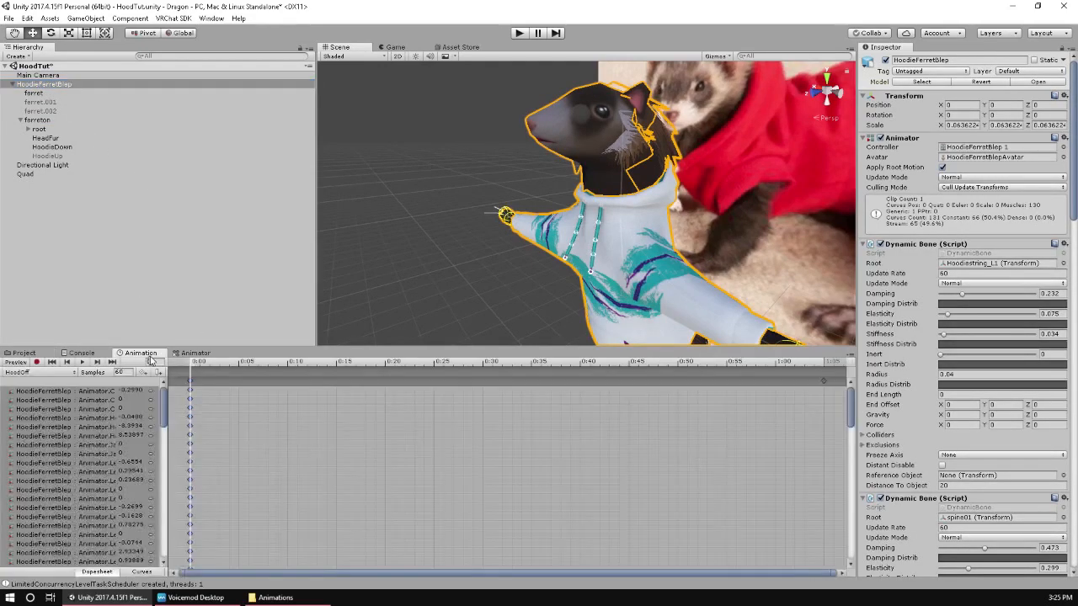
left_click_drag(164, 414, 166, 555)
left_click(53, 541)
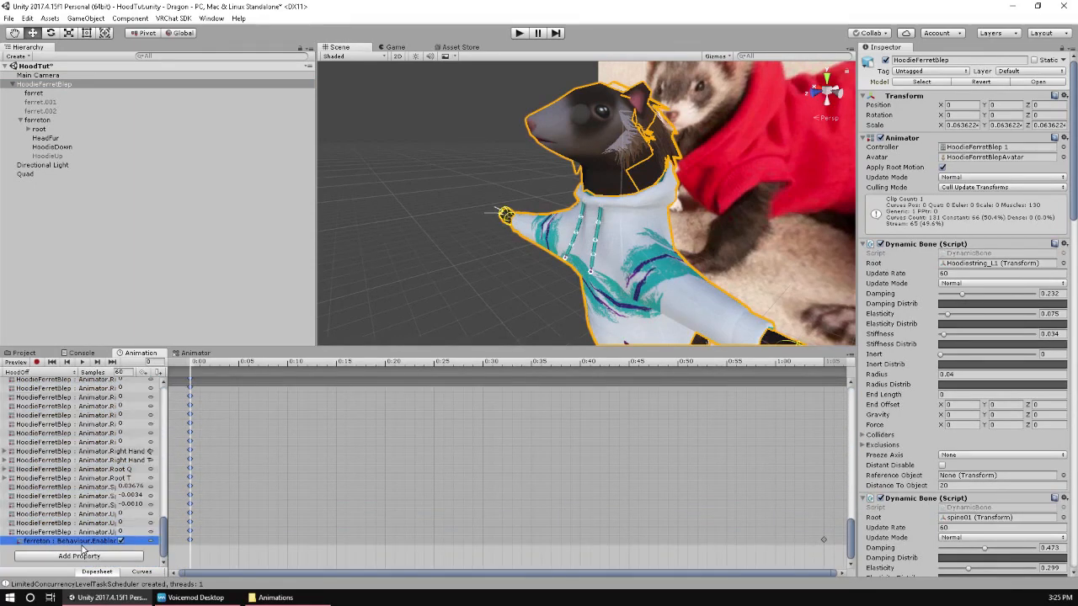
Preview the opening frames of the HoodieUpAnim clip on ferreton and return the playhead to frame 0
left_click(27, 353)
left_click(52, 120)
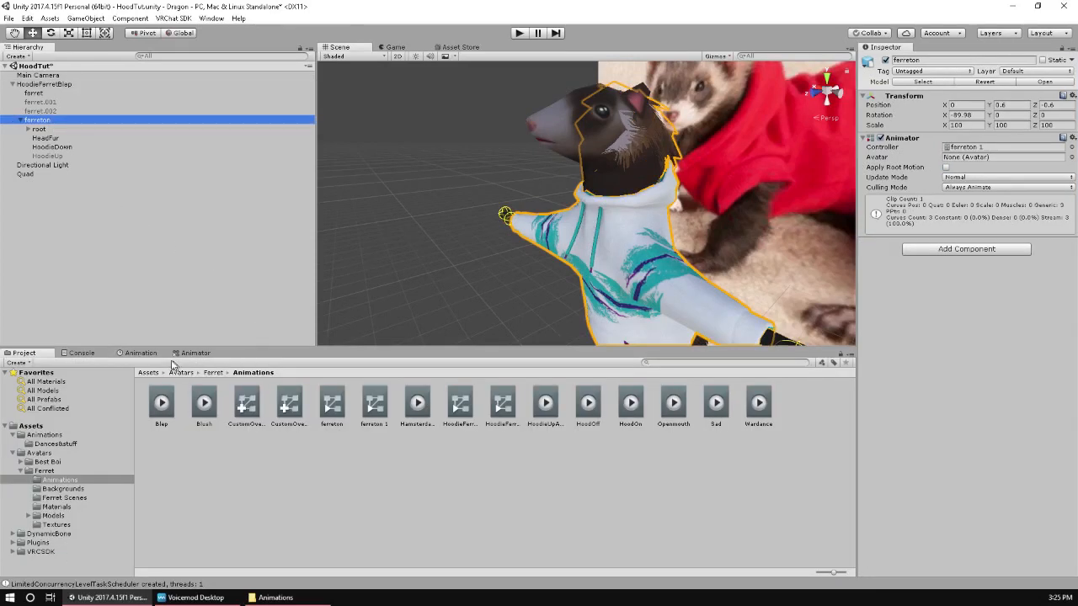
left_click(143, 354)
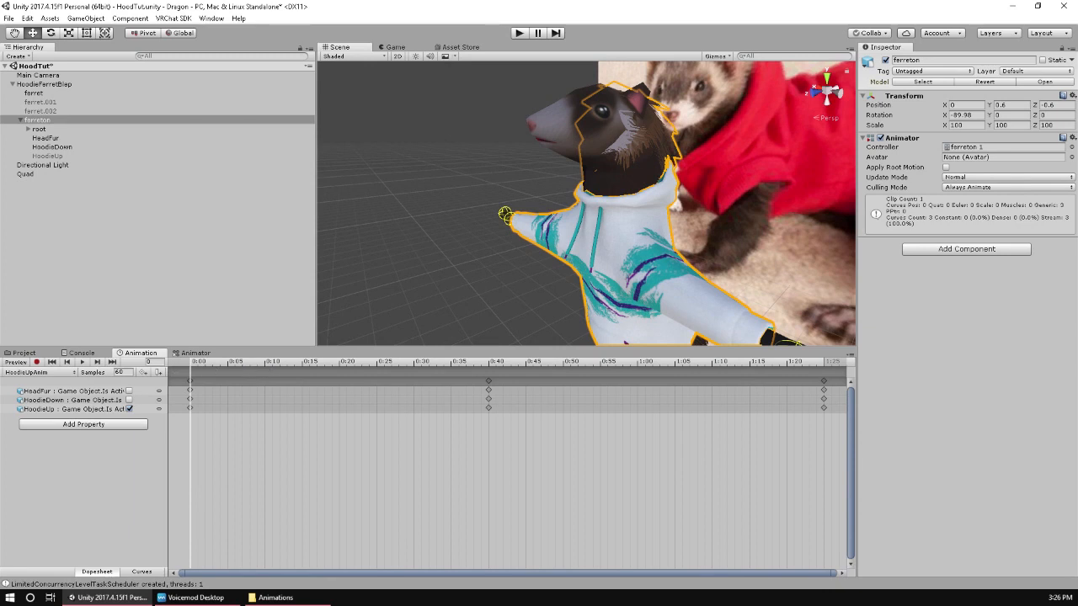
mouse_move(195, 368)
left_mouse_down()
mouse_move(265, 372)
mouse_move(183, 371)
left_mouse_up()
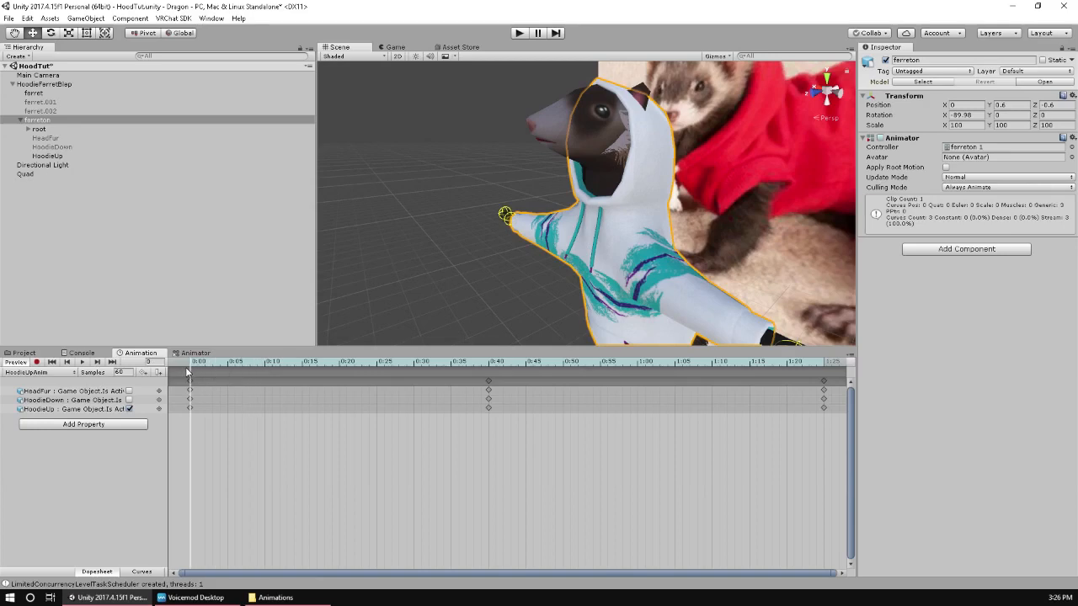
left_click_drag(188, 372, 268, 377)
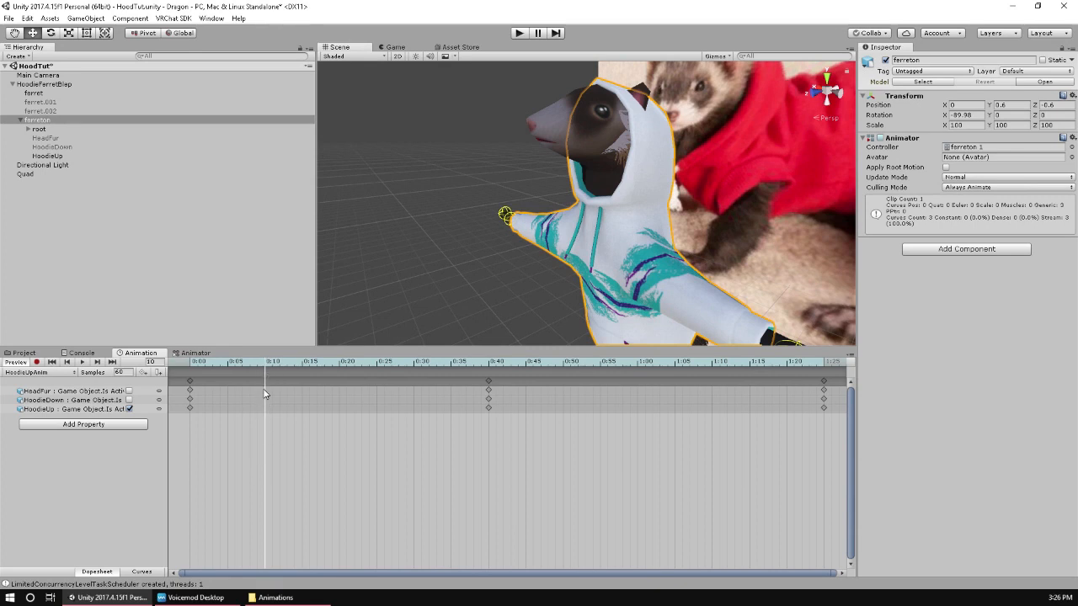
left_click(189, 367)
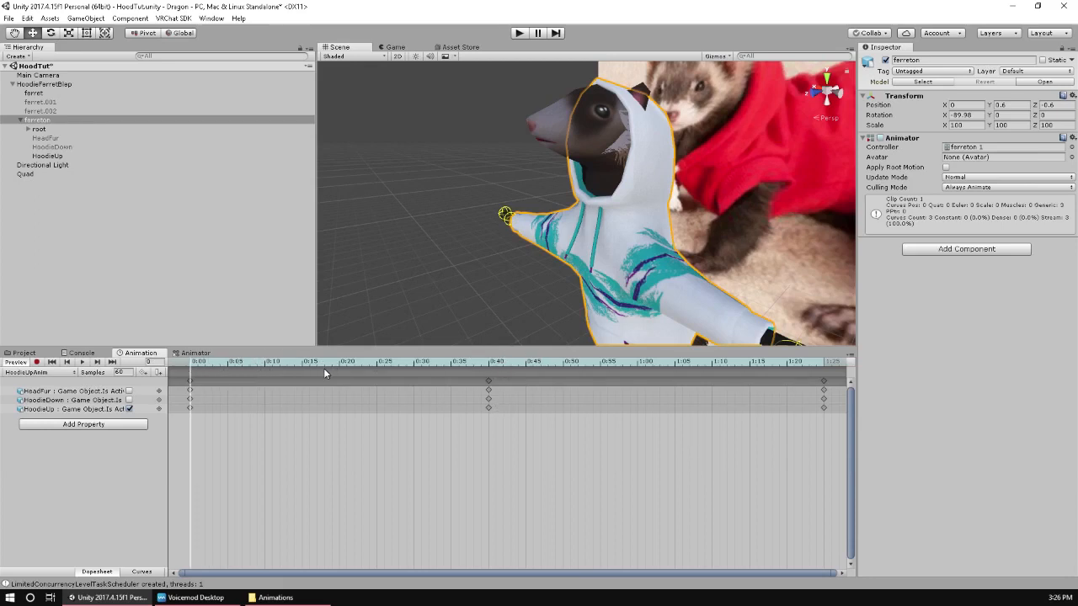
Move HoodieUpAnim's middle keyframes to 0:15 and return the playhead to the start
left_click_drag(189, 366, 491, 356)
left_click_drag(492, 386, 316, 387)
left_click_drag(490, 386, 192, 362)
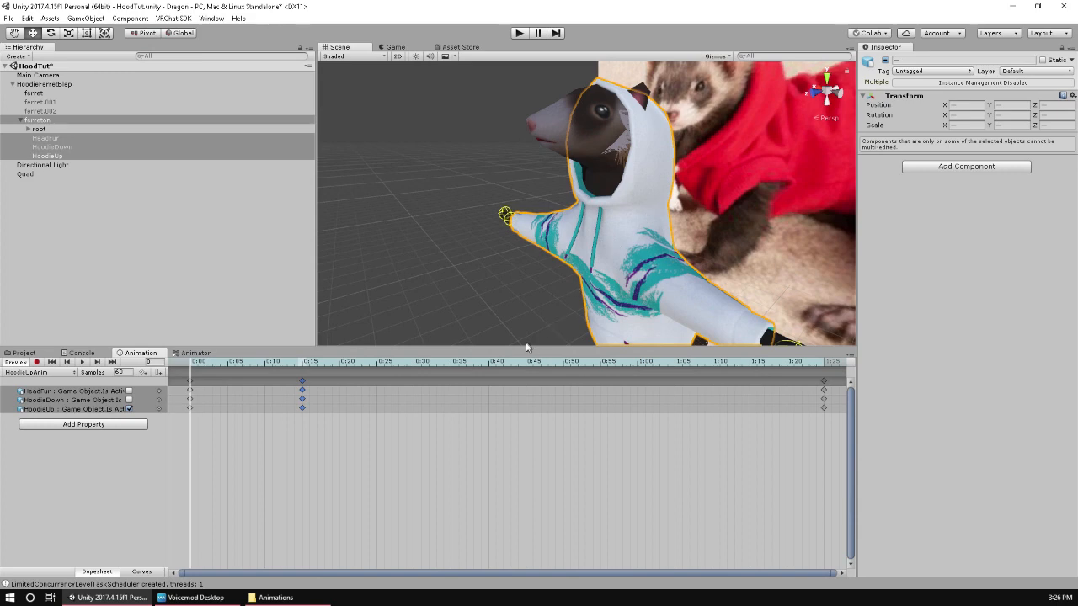
Move the end keyframe of the HoodOff clip on HoodieFerretBlep to 0:40
left_click(63, 85)
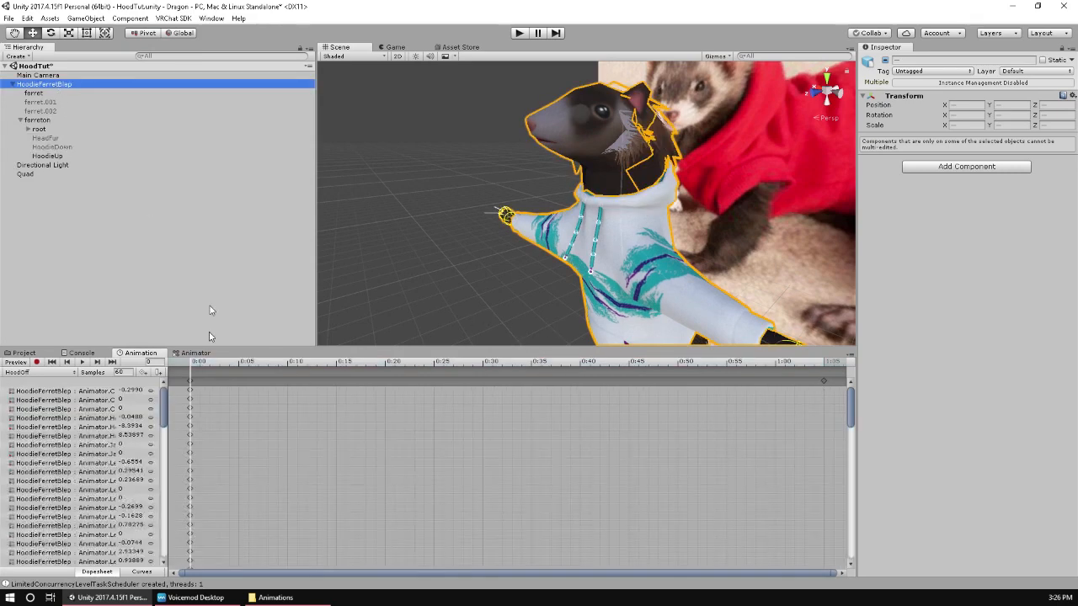
left_click(48, 376)
left_click(54, 386)
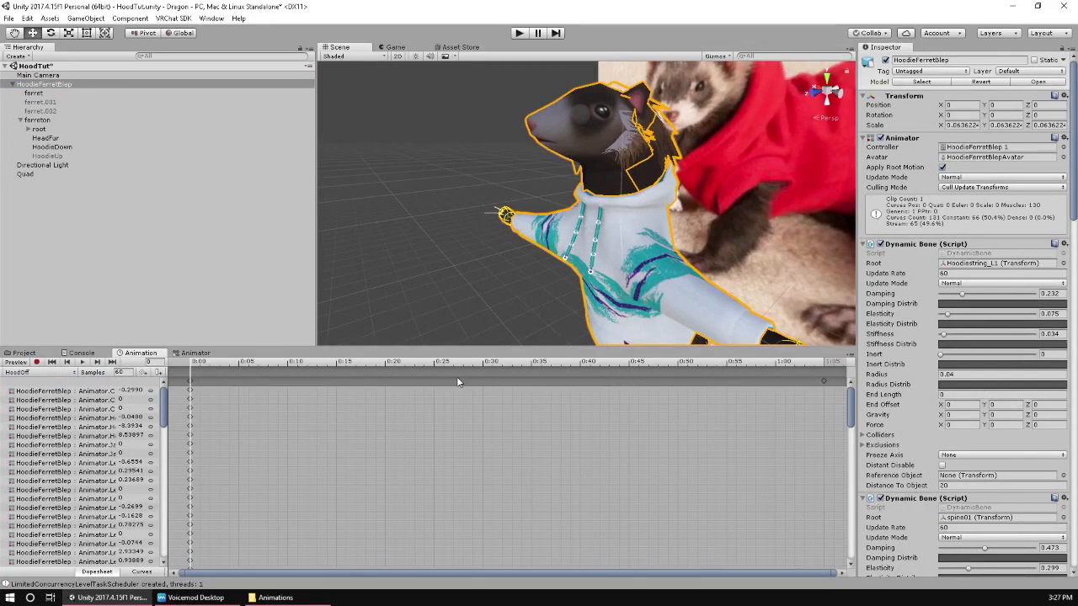
scroll(456, 379, "down", 3)
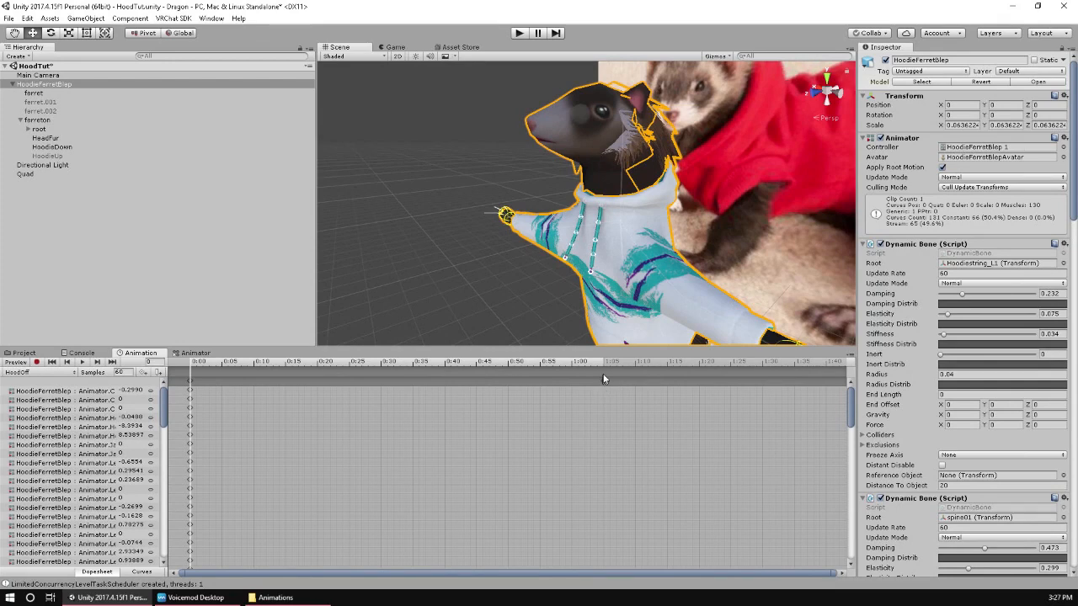
mouse_move(592, 384)
left_mouse_down()
mouse_move(421, 383)
mouse_move(603, 388)
left_mouse_up()
mouse_move(603, 384)
left_mouse_down()
mouse_move(427, 401)
mouse_move(445, 405)
left_mouse_up()
scroll(465, 528, "up", 2)
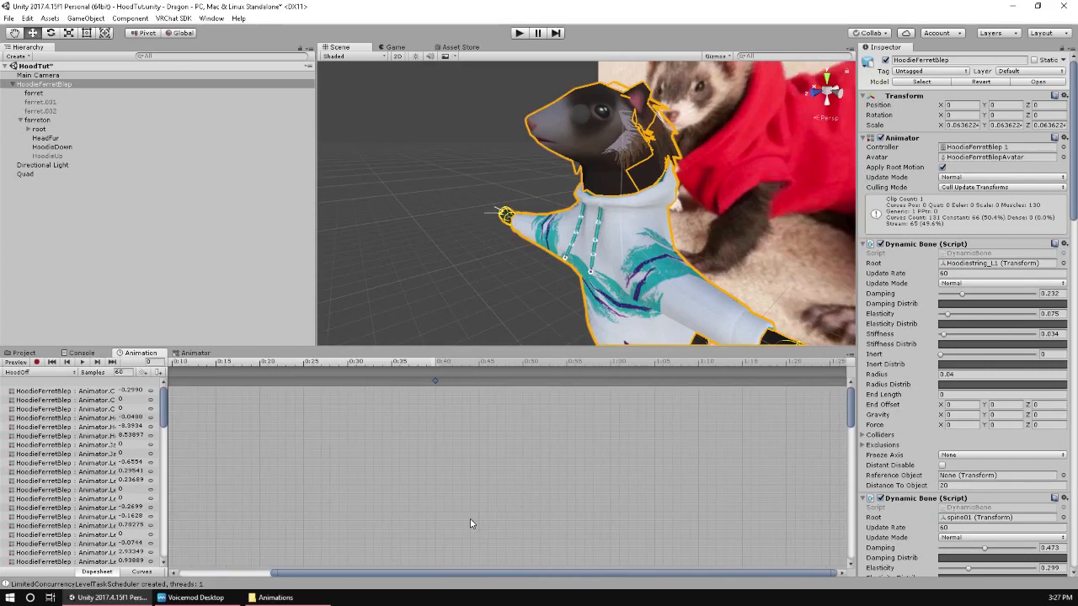
left_click_drag(441, 575, 212, 573)
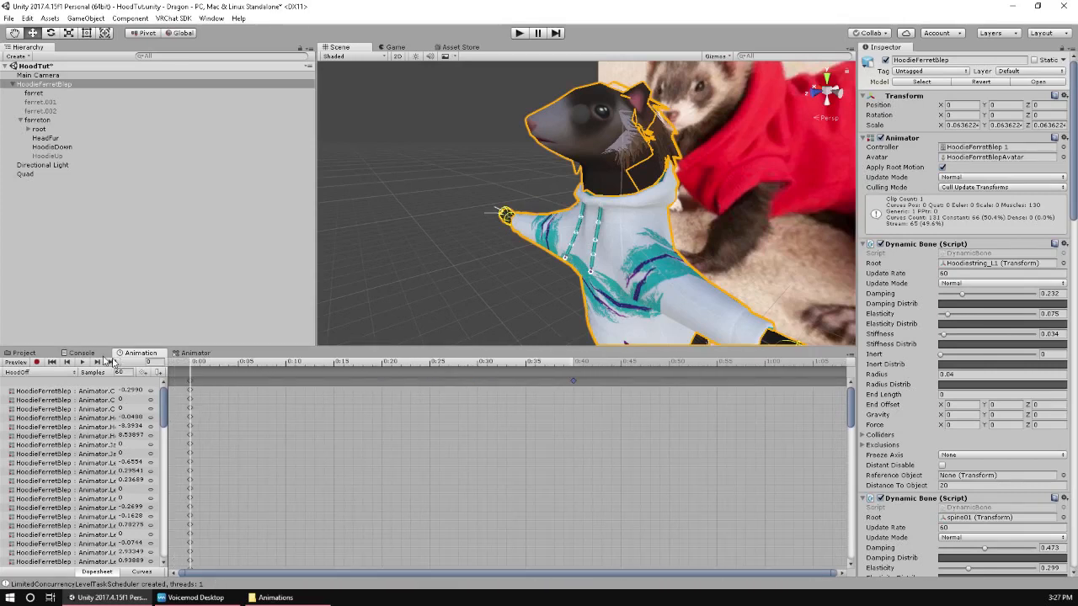
Apply the HoodOn clip from the Animations folder to the HoodieFerretBlep root object again
left_click(32, 371)
left_click(23, 353)
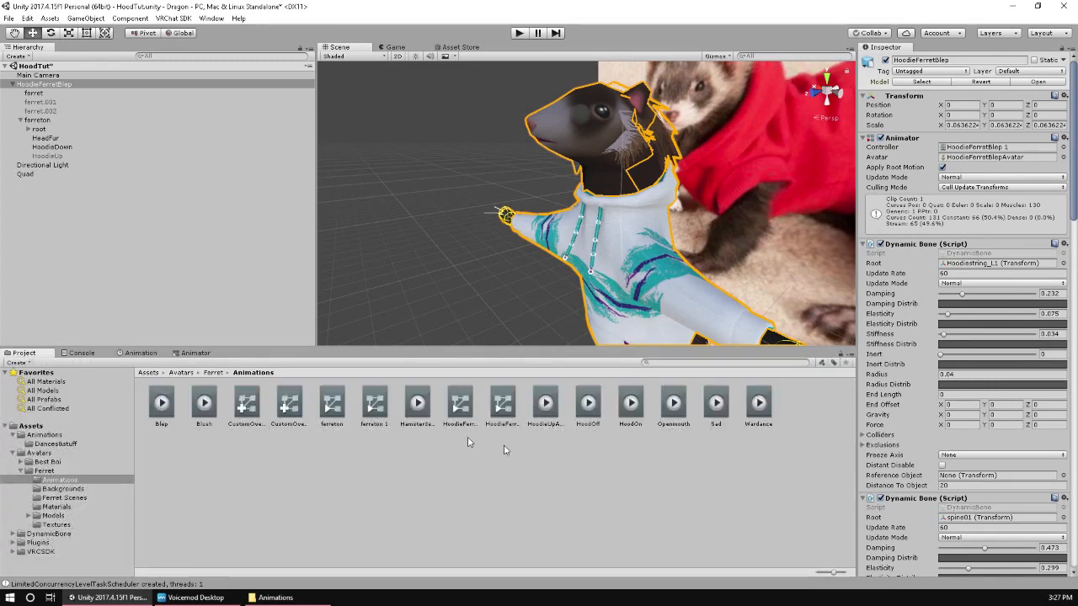
left_click_drag(627, 411, 71, 89)
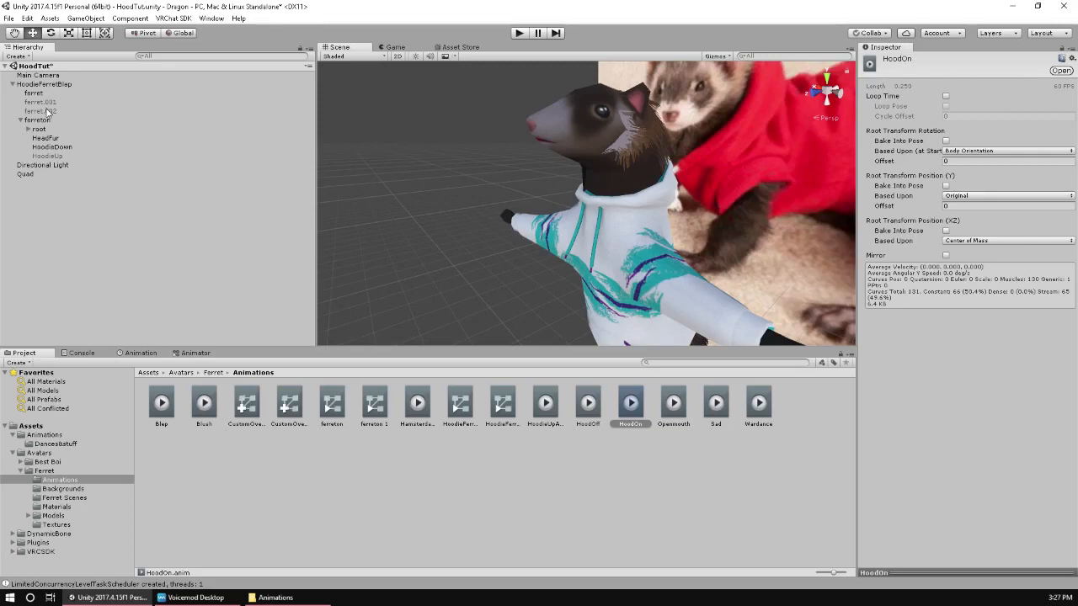
Move the middle keyframes of ferreton's HoodieUpAnim clip back to 0:40
left_click(49, 119)
left_click(138, 353)
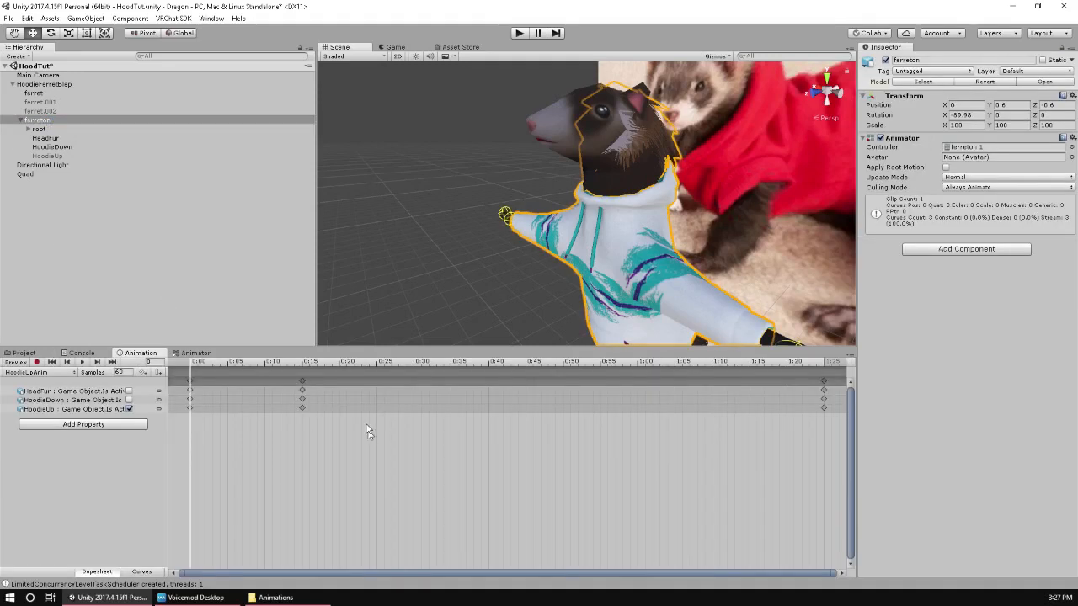
left_click_drag(303, 386, 613, 389)
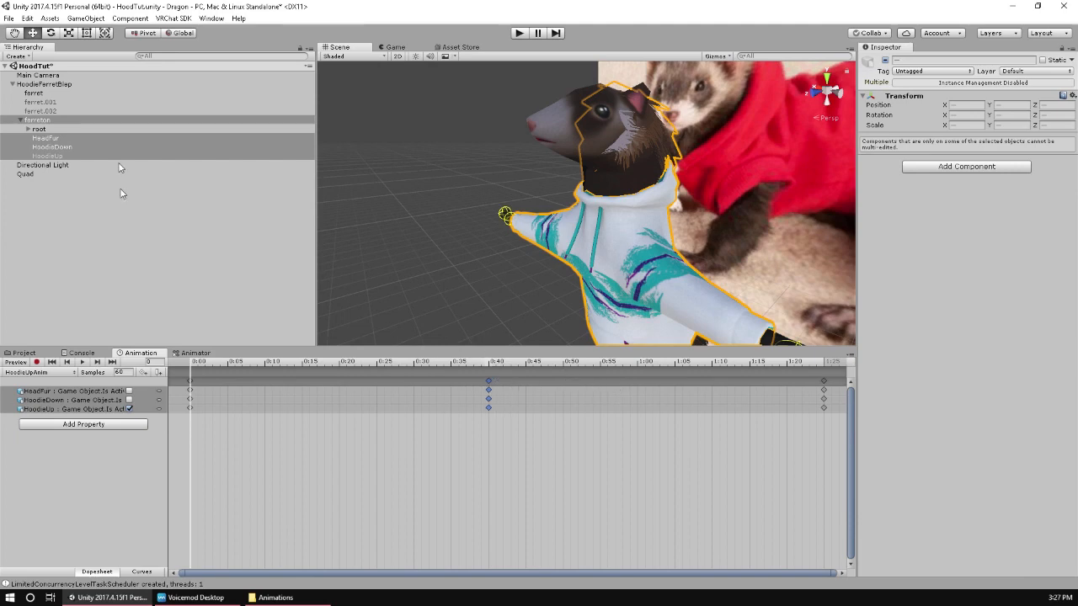
Open the HoodOn clip of HoodieFerretBlep for editing and preview its first frame on the avatar
left_click(66, 86)
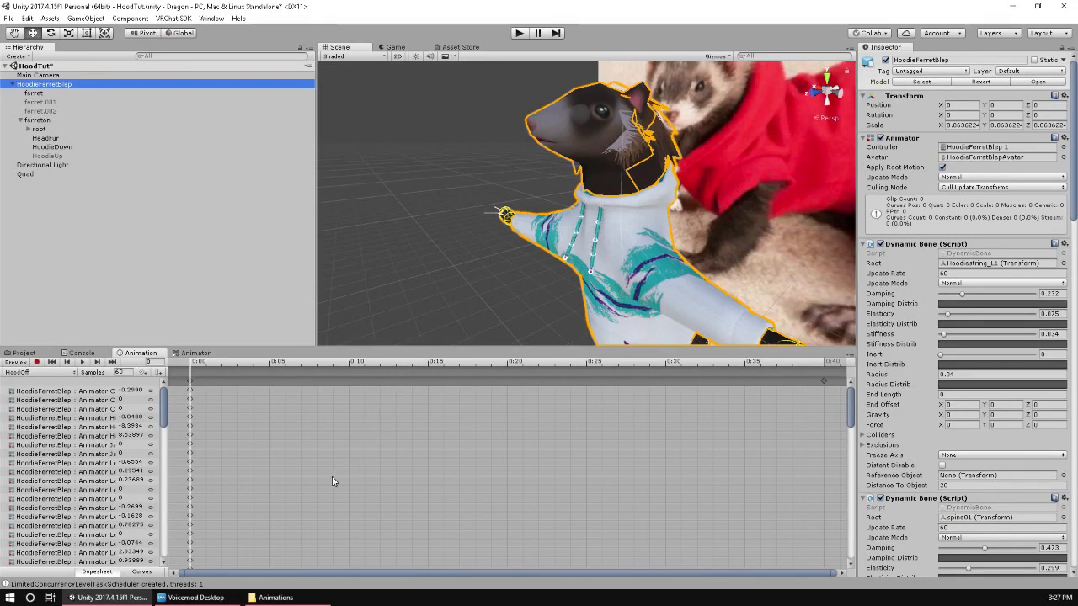
scroll(333, 480, "down", 1)
left_click(61, 374)
left_click(57, 379)
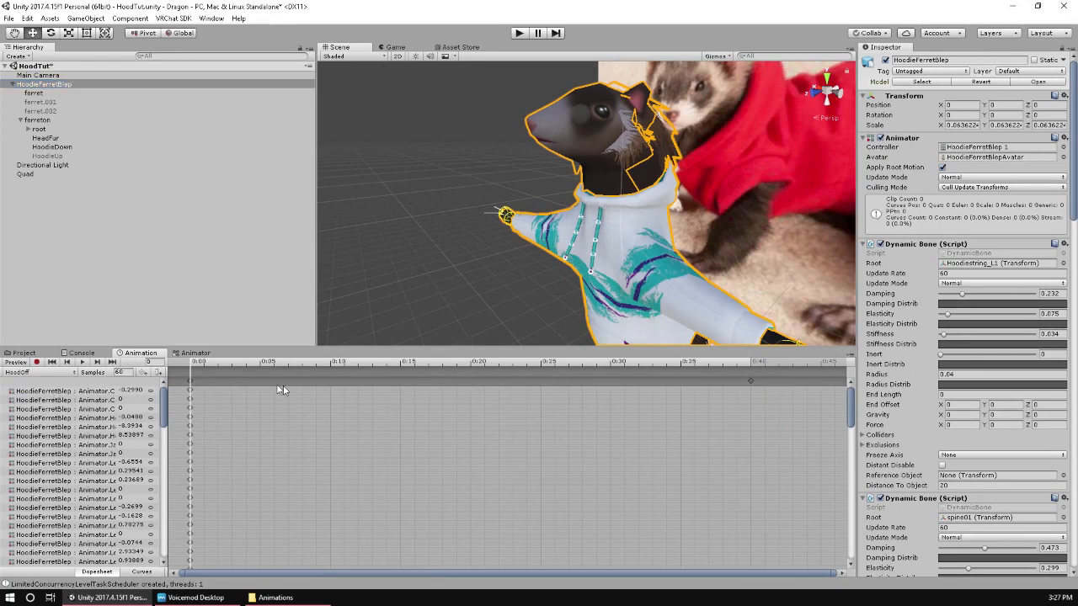
mouse_move(442, 265)
middle_mouse_down()
mouse_move(443, 231)
mouse_move(431, 264)
middle_mouse_up()
scroll(444, 230, "up", 6)
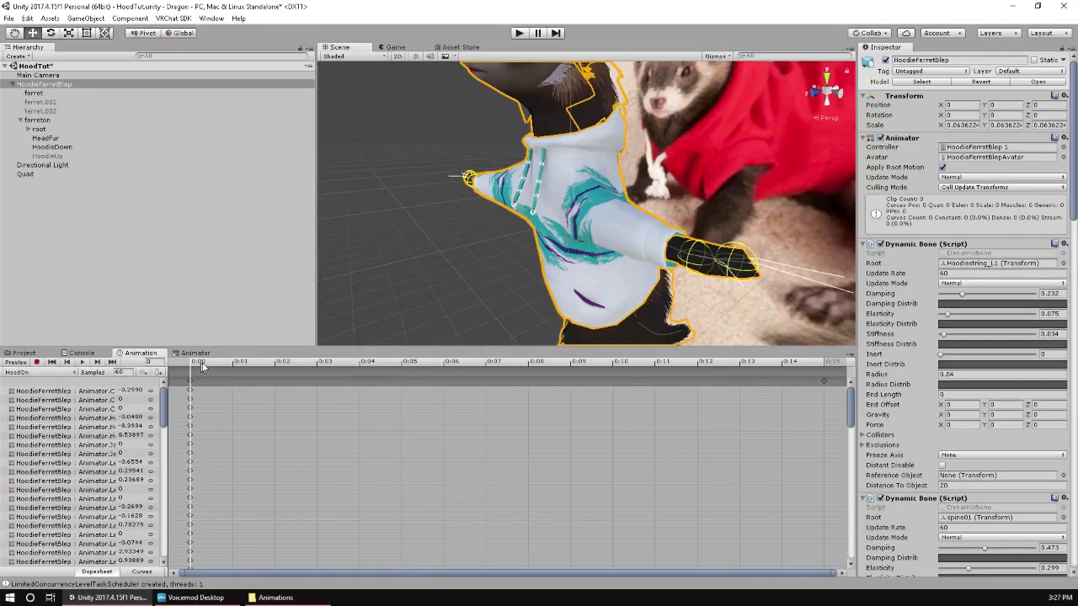
mouse_move(202, 366)
left_mouse_down()
mouse_move(546, 366)
mouse_move(183, 372)
left_mouse_up()
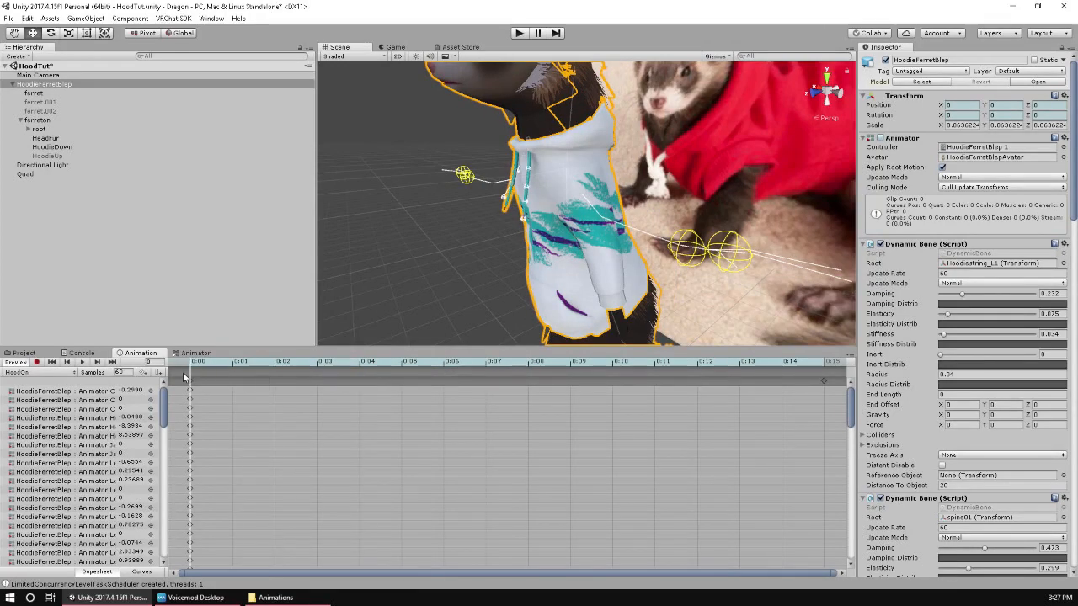
At frame 10 of HoodOn, key two of the Animator properties listed below Left Foot T at 1.53 and -4.11
scroll(546, 452, "down", 5)
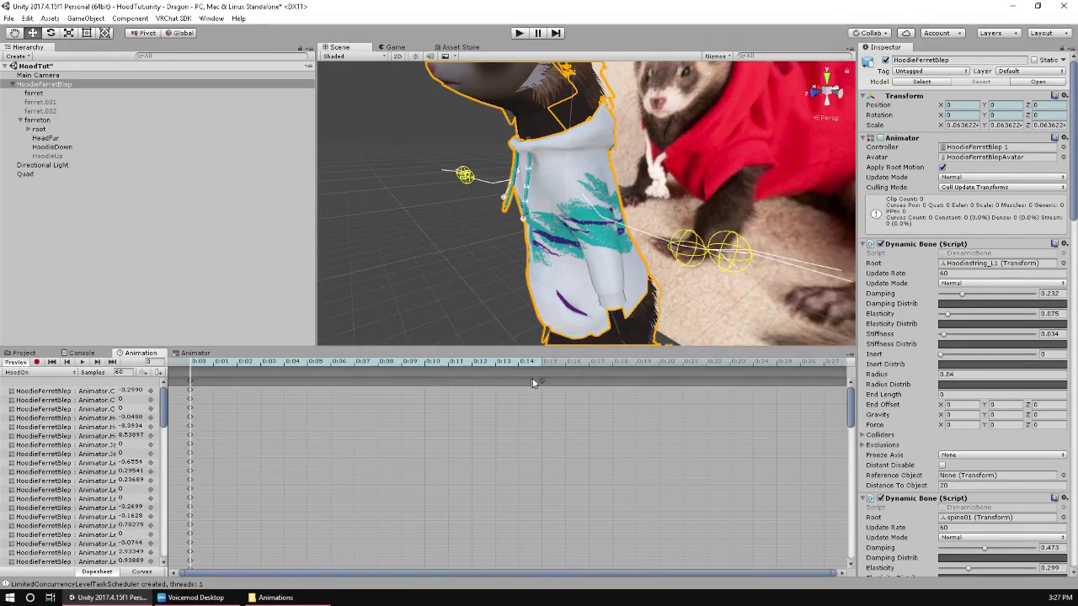
mouse_move(540, 383)
left_mouse_down()
mouse_move(657, 387)
mouse_move(540, 389)
left_mouse_up()
left_click(428, 363)
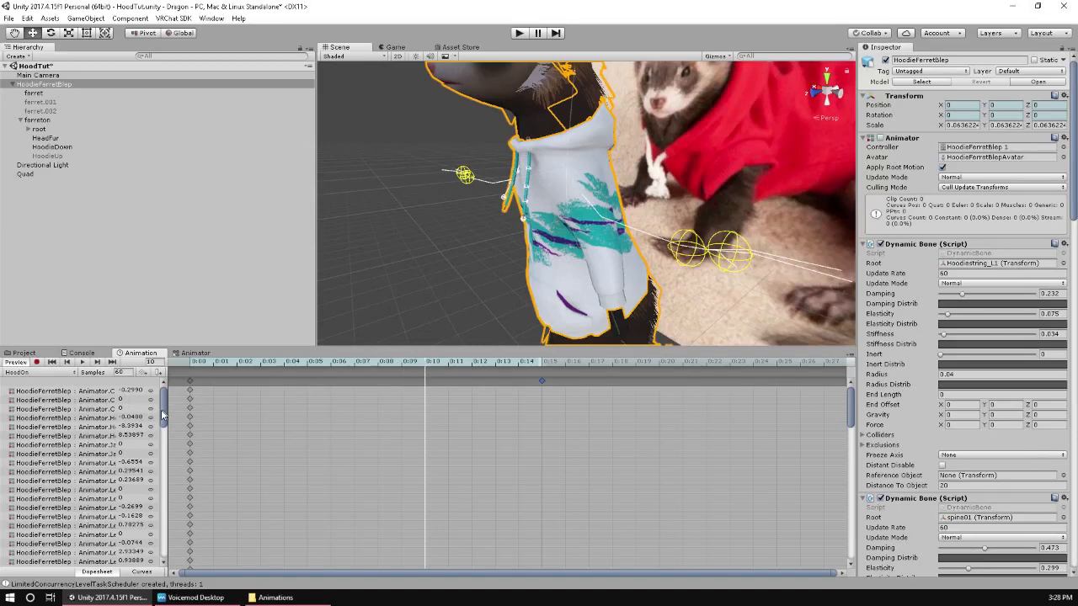
scroll(109, 446, "down", 5)
left_click_drag(115, 438, 144, 438)
scroll(362, 312, "down", 7)
middle_click_drag(364, 313, 376, 250)
scroll(375, 250, "up", 3)
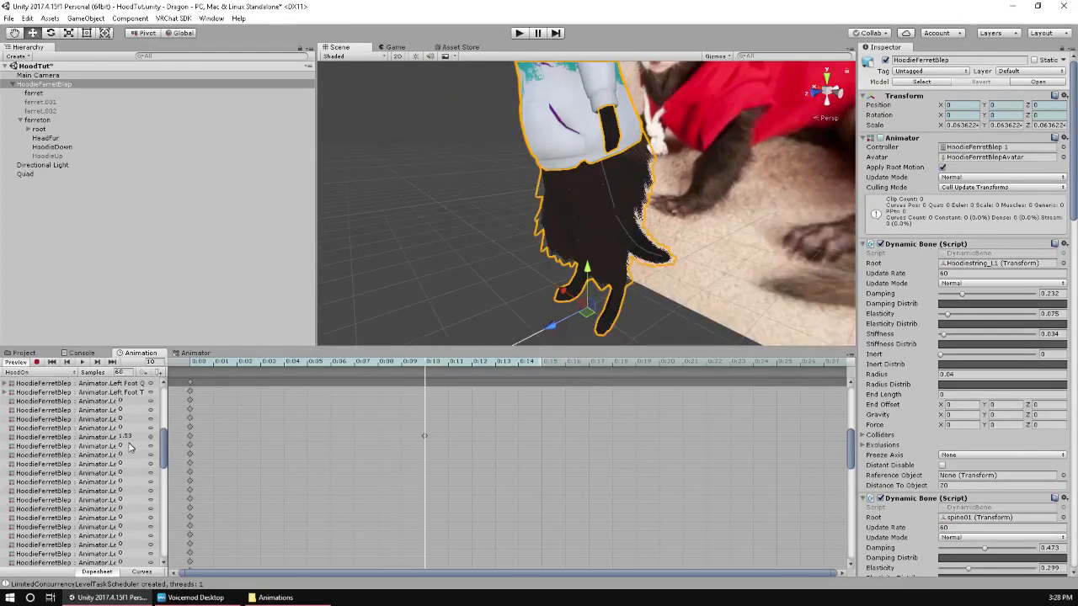
left_click_drag(121, 463, 93, 477)
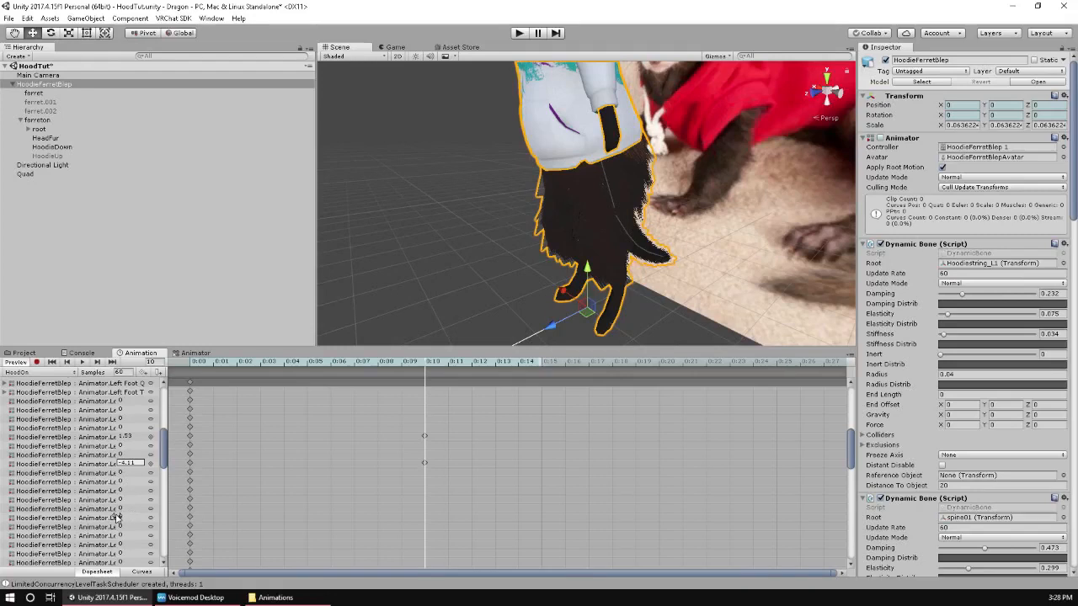
At frame 10 of HoodOn, key the two adjacent Animator properties that swing the avatar's arm at -0.54 and -0.55
scroll(136, 416, "up", 7)
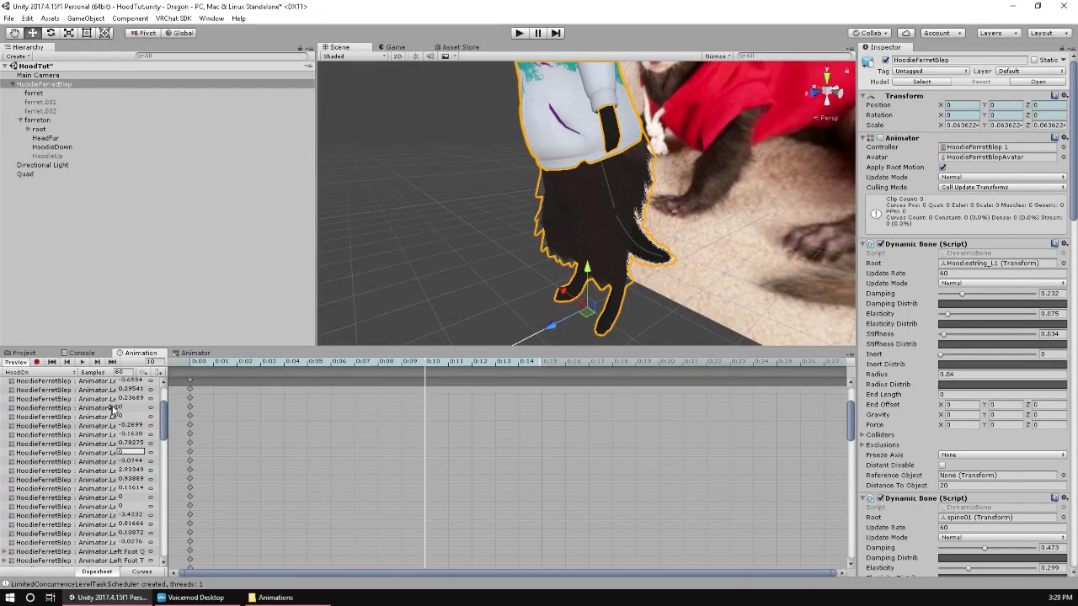
mouse_move(115, 401)
left_mouse_down()
mouse_move(179, 402)
mouse_move(109, 406)
mouse_move(99, 392)
left_mouse_up()
middle_click_drag(387, 302, 377, 358)
At frame 15 of HoodOn, key the same two arm properties at 0
left_click_drag(429, 365, 543, 363)
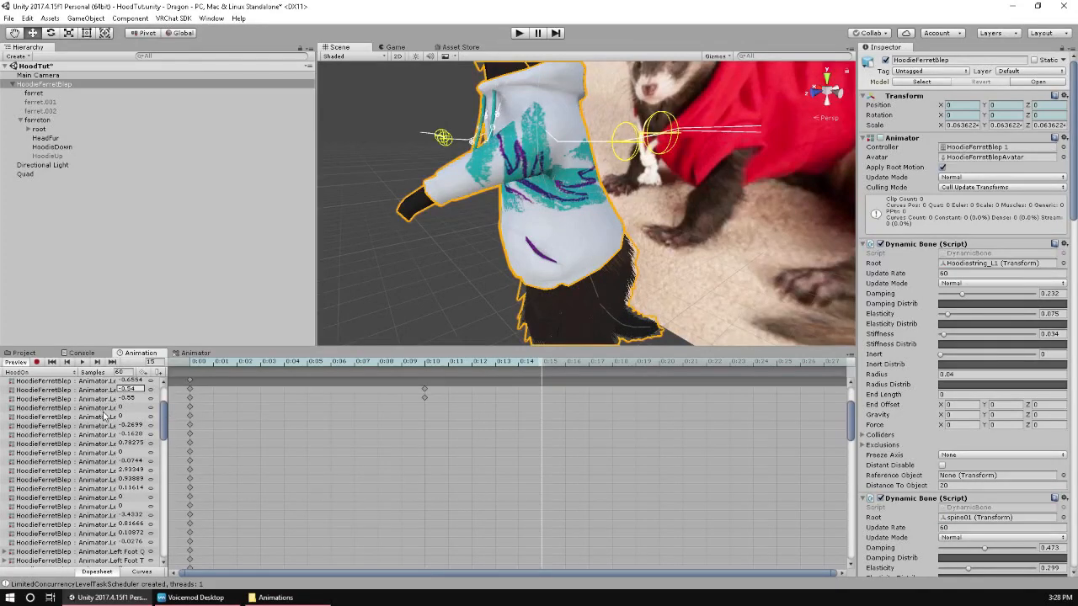
type("0")
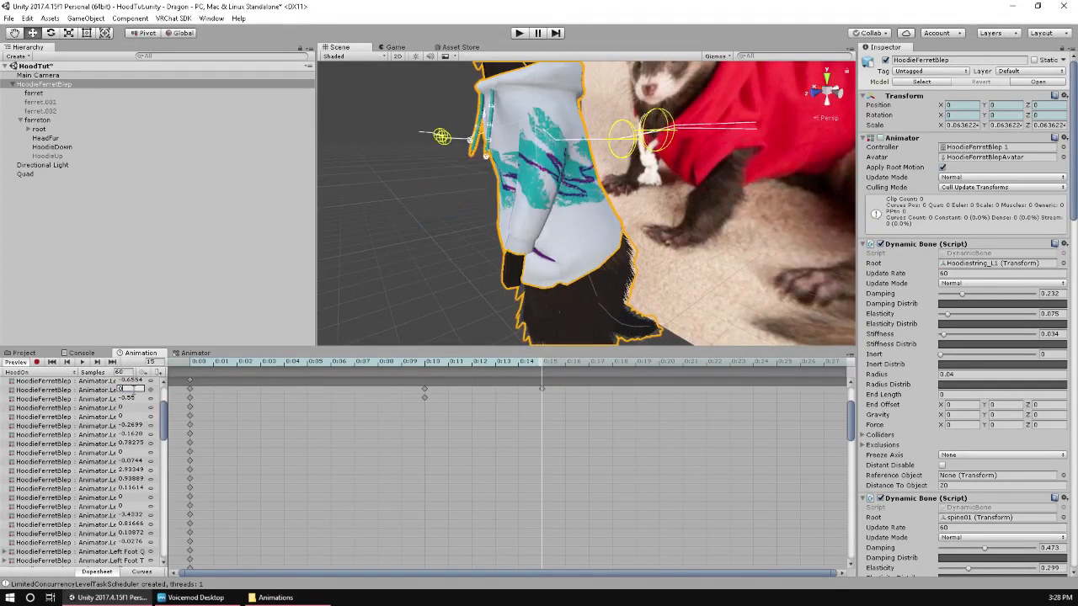
left_click(133, 399)
type("0")
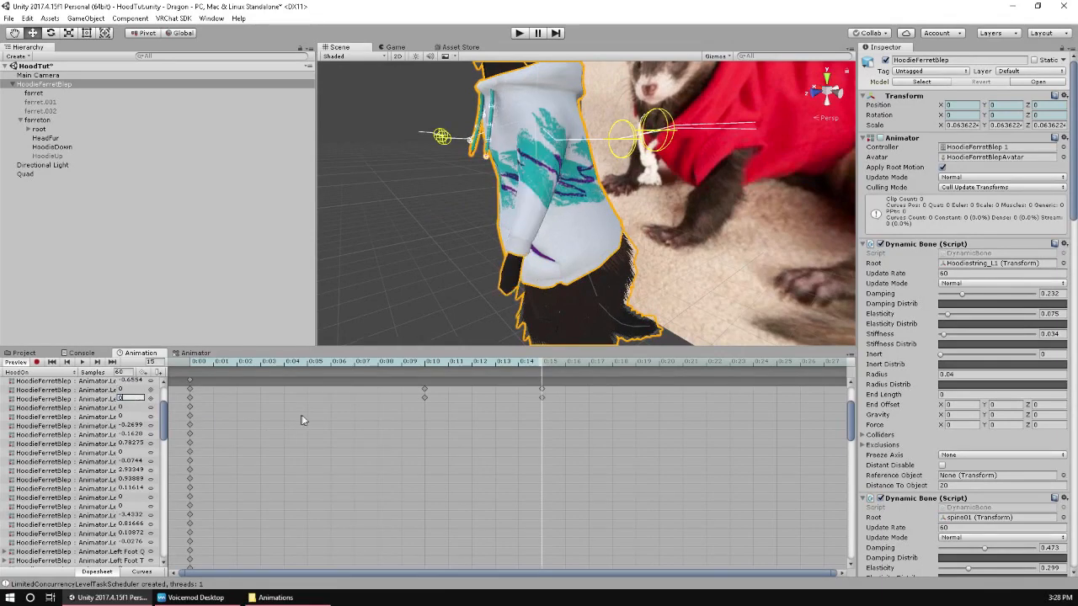
left_click(302, 415)
Preview the HoodOn arm motion between frames 0 and 15 and examine its closing keyframes
left_click_drag(463, 363, 145, 390)
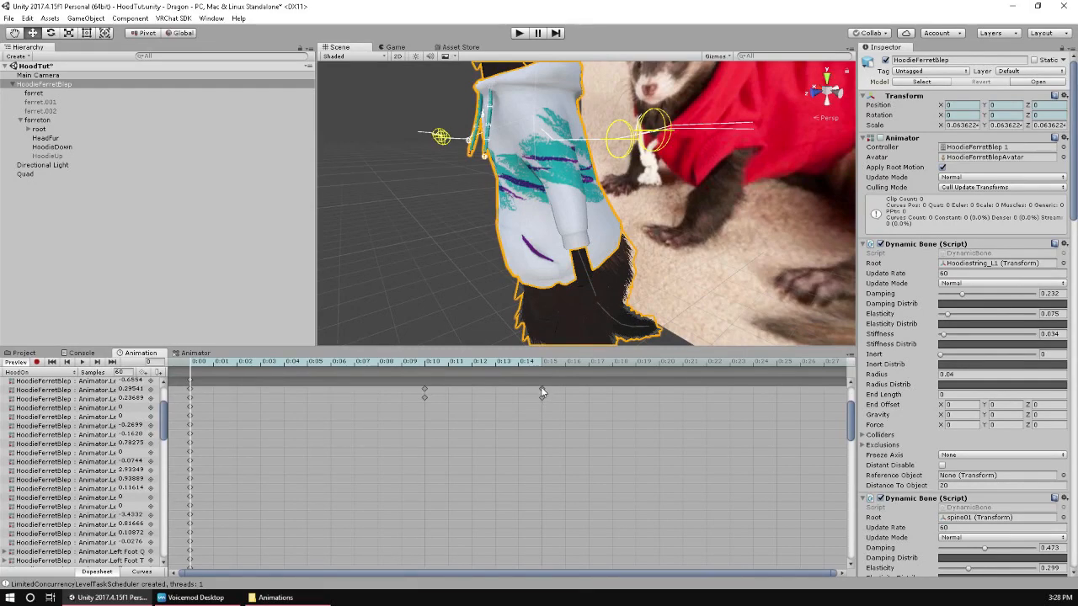
mouse_move(541, 390)
left_mouse_down()
mouse_move(744, 394)
mouse_move(544, 392)
left_mouse_up()
scroll(633, 431, "up", 2)
scroll(633, 431, "down", 1)
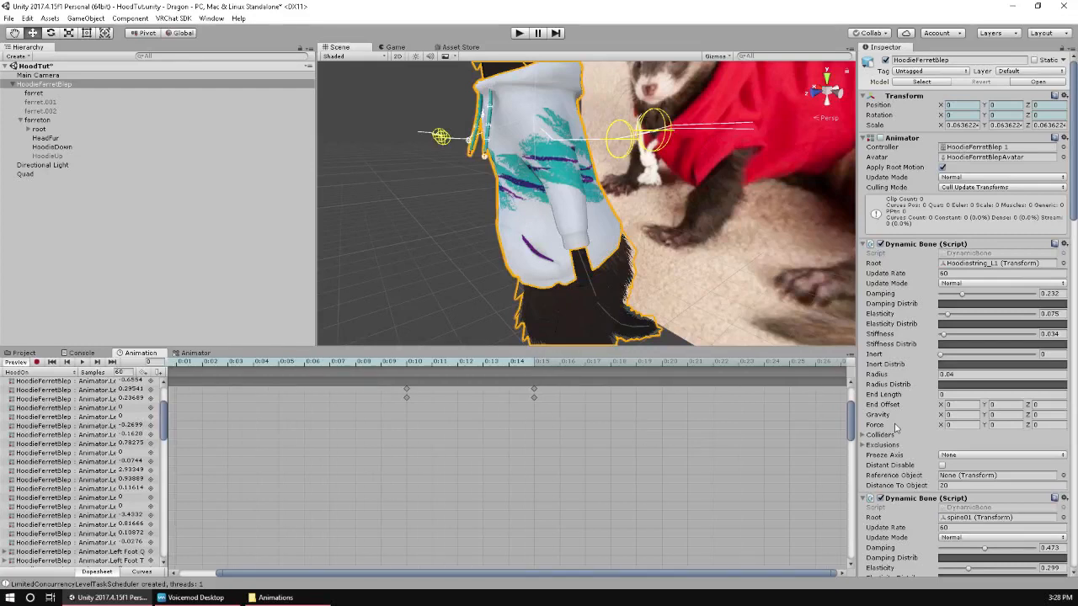
scroll(853, 429, "up", 3)
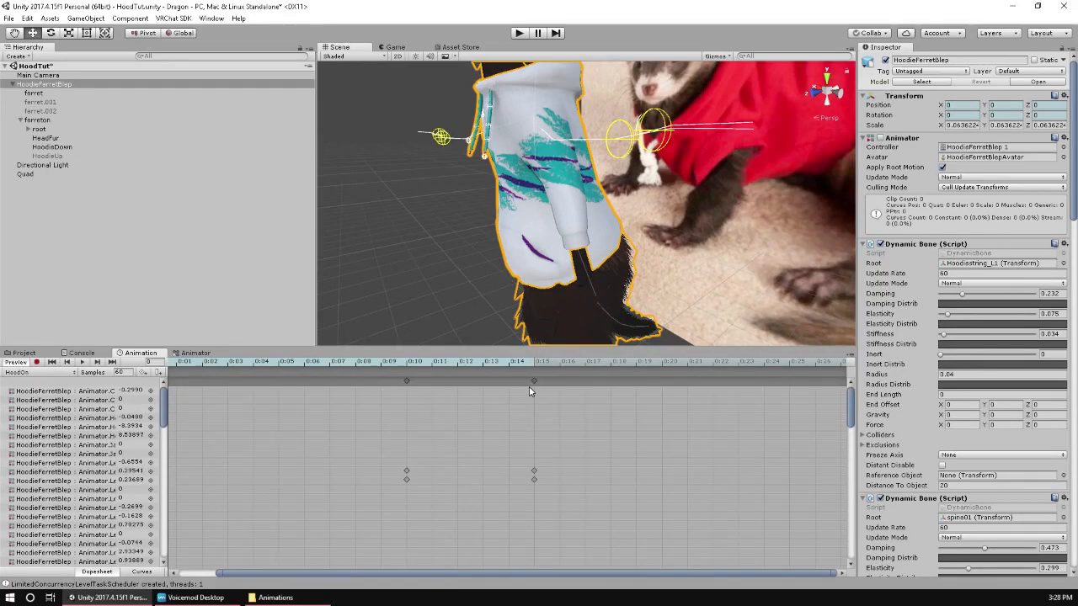
mouse_move(529, 387)
left_mouse_down()
mouse_move(795, 400)
mouse_move(515, 392)
mouse_move(539, 394)
left_mouse_up()
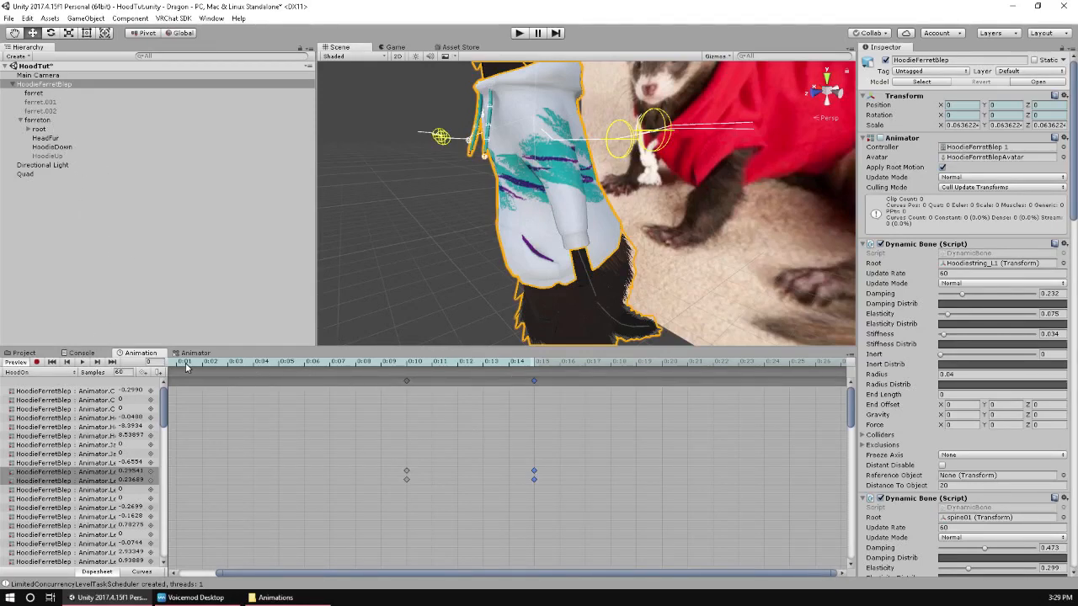
left_click_drag(190, 368, 530, 376)
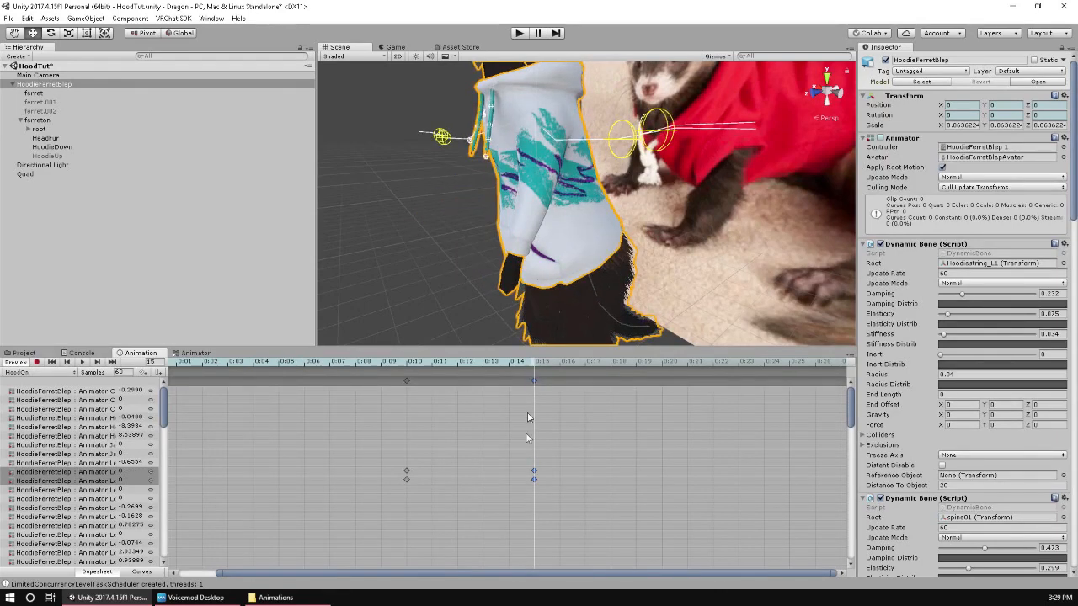
left_click_drag(533, 366, 159, 361)
scroll(294, 433, "down", 4)
scroll(403, 259, "down", 5)
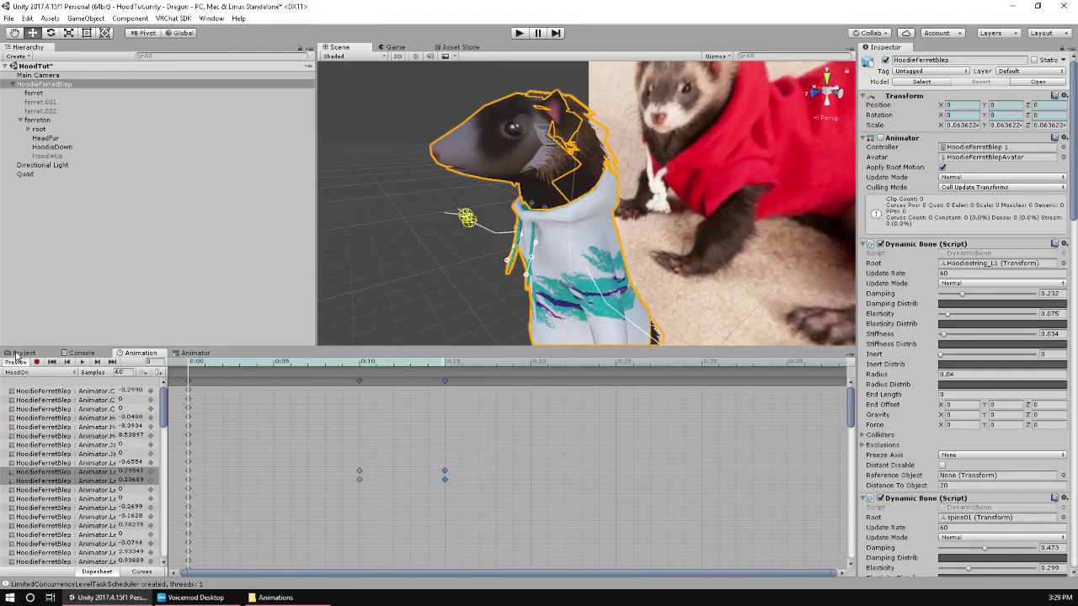
scroll(318, 465, "down", 1)
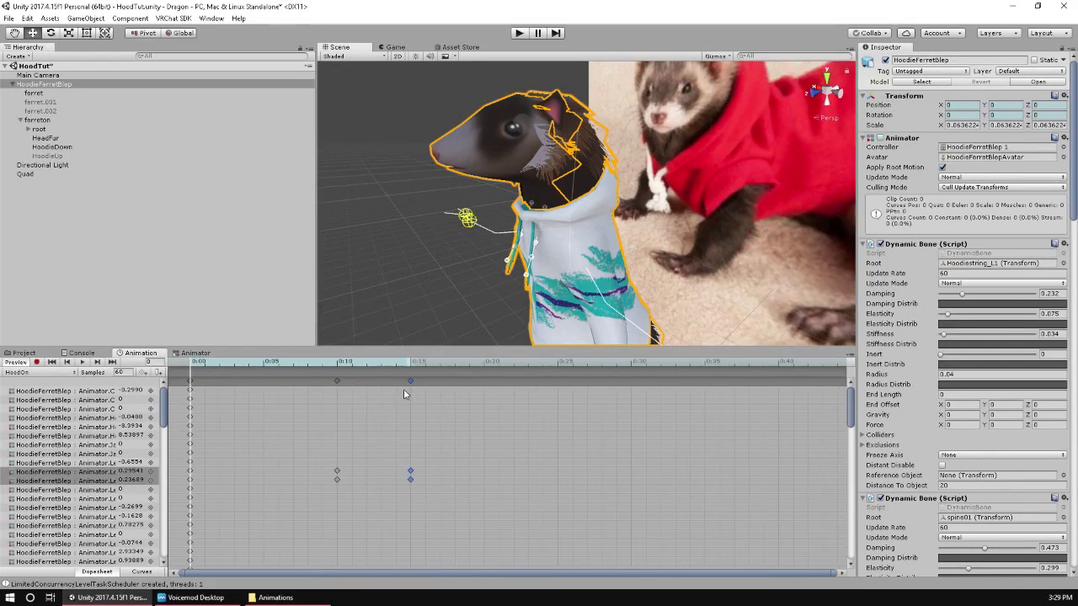
mouse_move(421, 384)
left_mouse_down()
mouse_move(615, 390)
mouse_move(413, 380)
left_mouse_up()
Move the middle keyframes of ferreton's HoodieUpAnim clip to 1:00
left_click(40, 354)
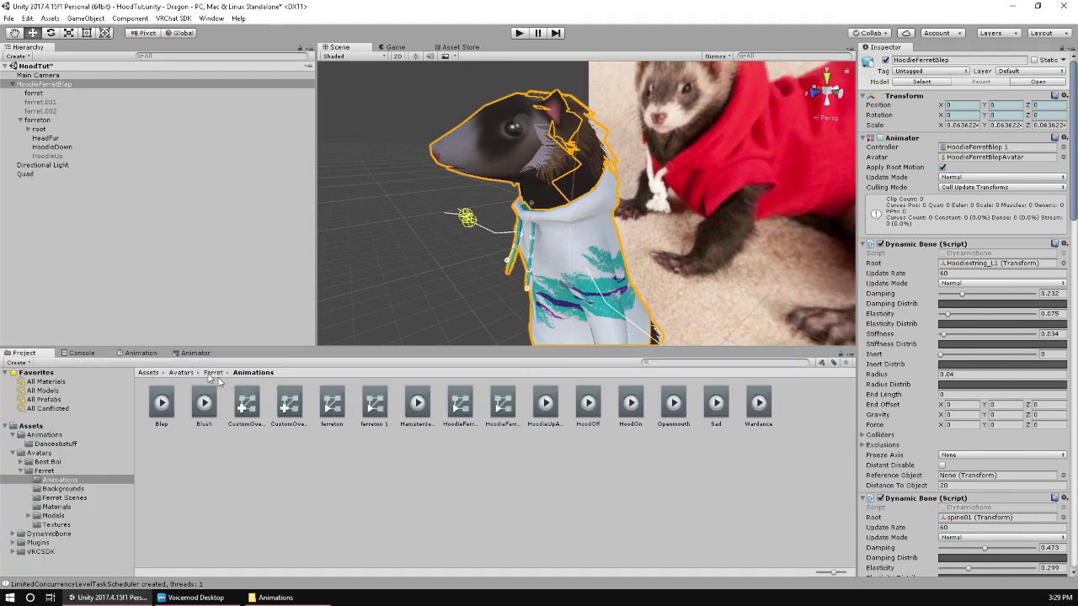
left_click(50, 121)
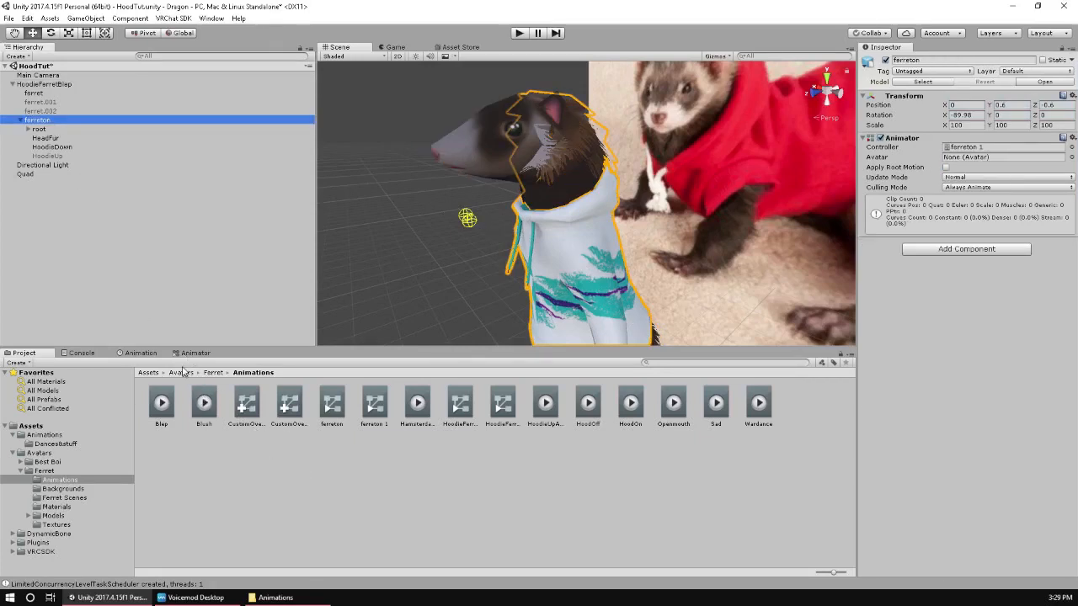
left_click(139, 352)
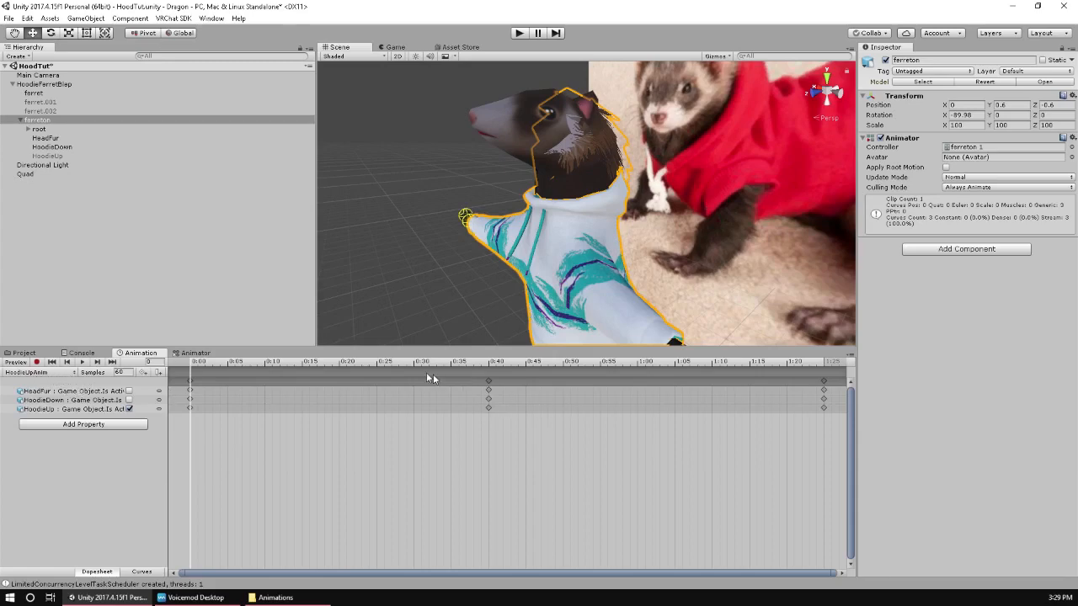
left_click_drag(396, 364, 109, 390)
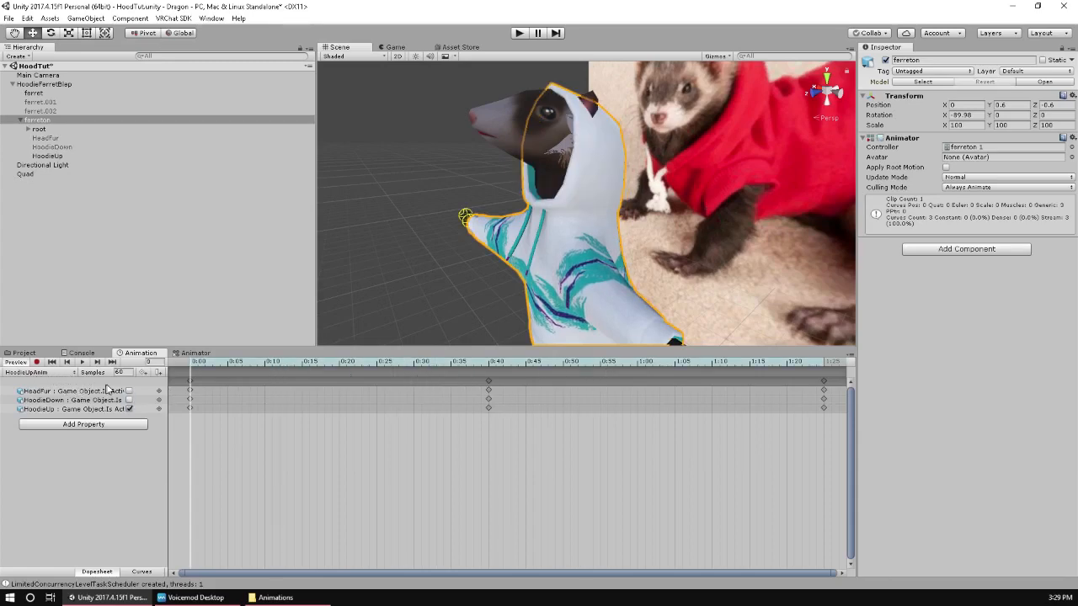
scroll(564, 491, "down", 5)
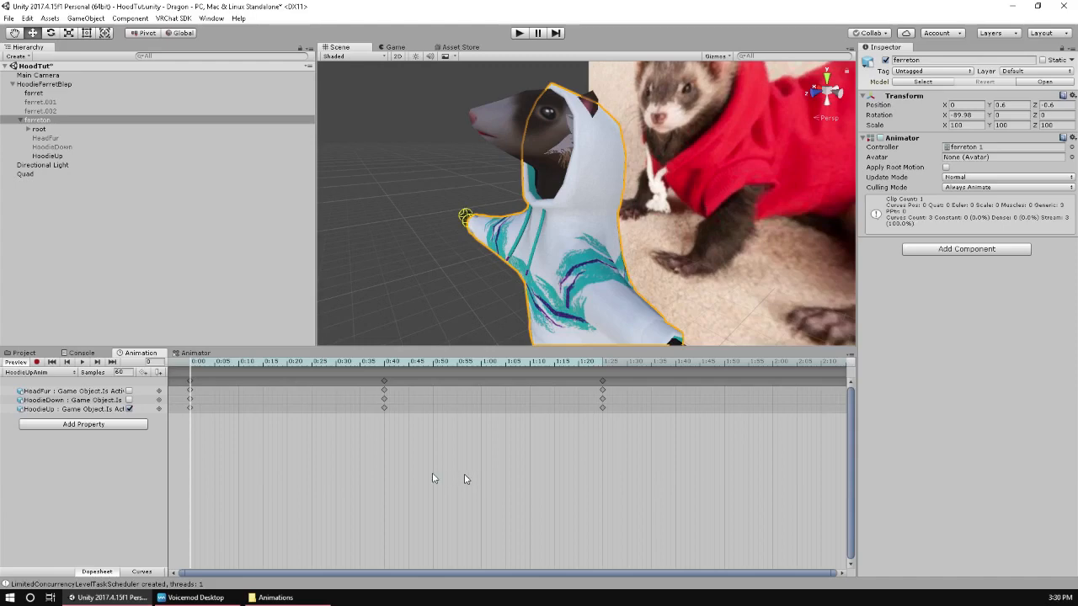
left_click_drag(383, 381, 501, 390)
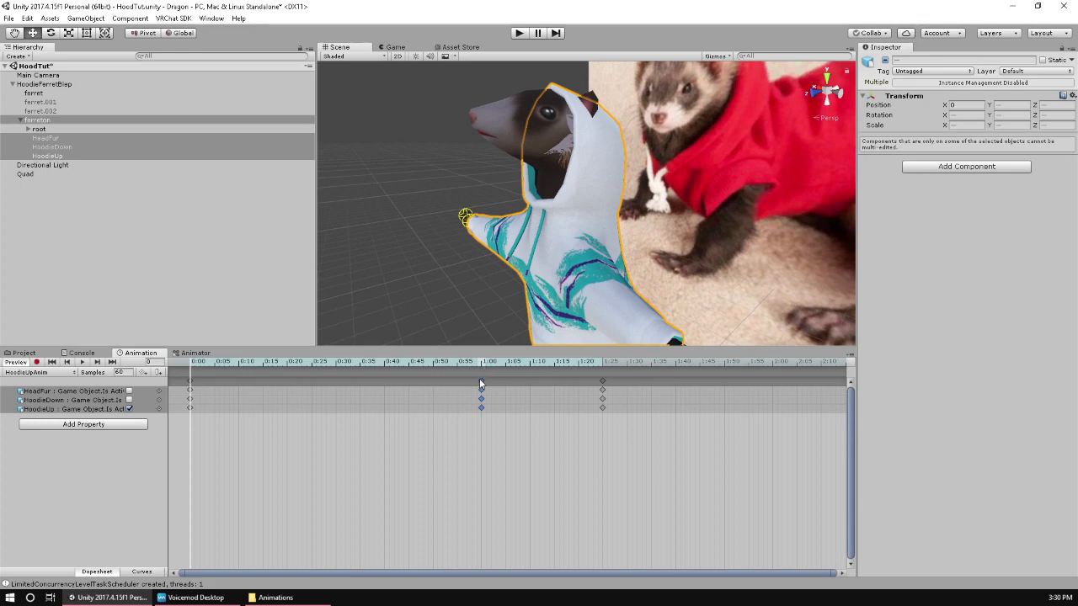
left_click_drag(208, 397, 242, 378)
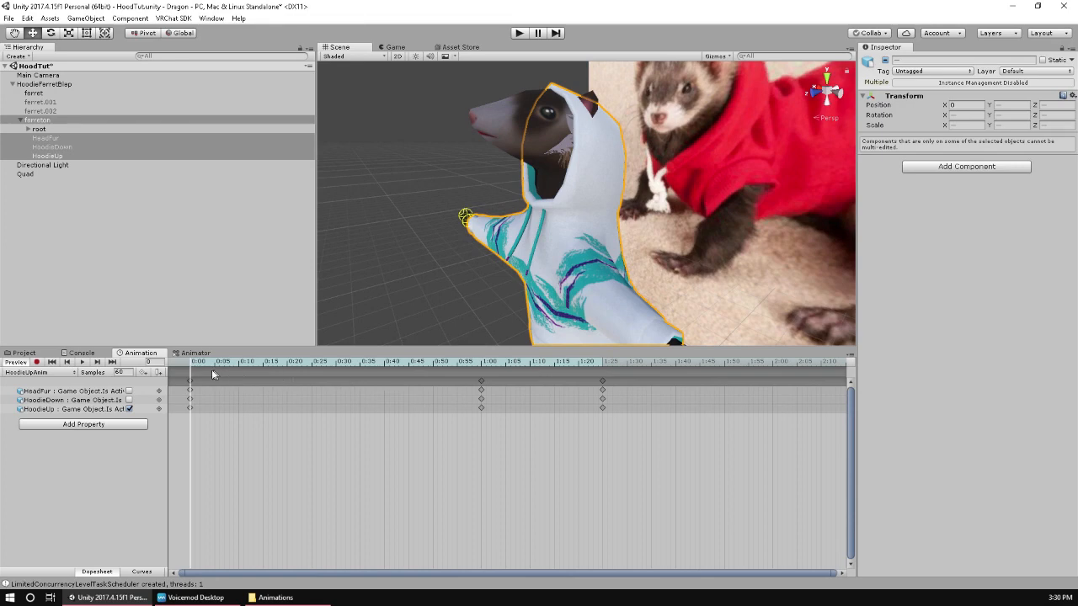
Preview HoodieUpAnim on the avatar from its start to frame 50 and return to the first frame
left_click(185, 355)
left_click(141, 353)
left_click_drag(213, 366, 433, 368)
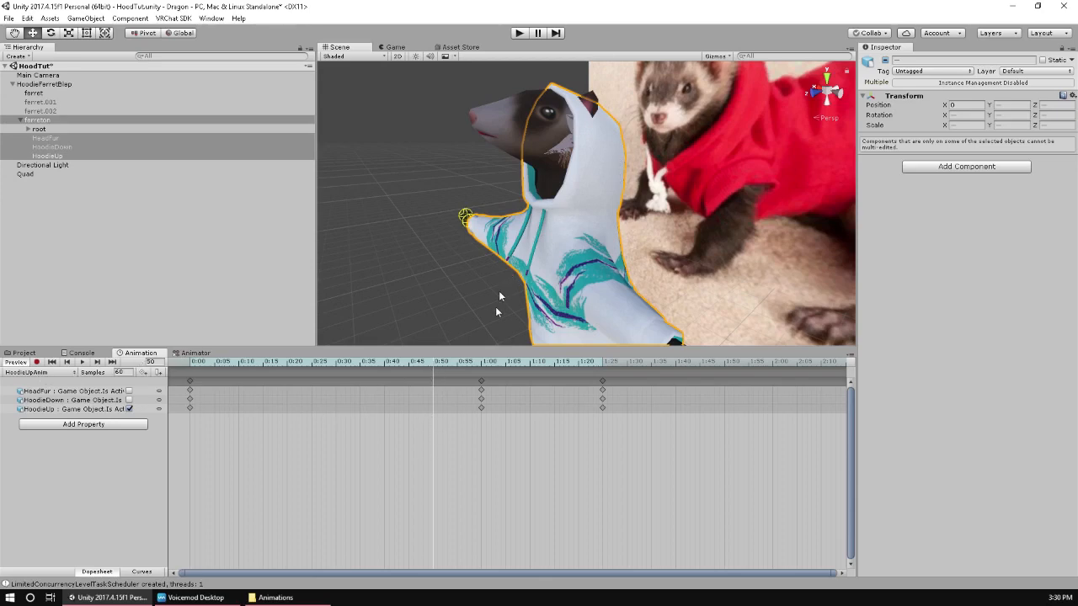
left_click_drag(434, 366, 178, 357)
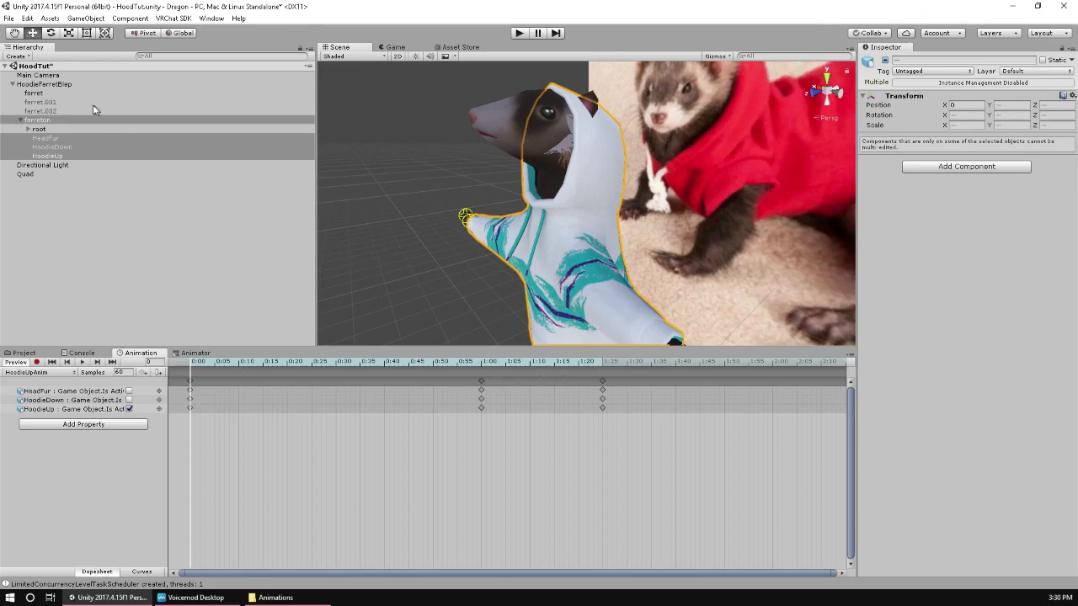
Extend the HoodOff clip of HoodieFerretBlep by moving its end keyframe to 1:10
left_click(38, 84)
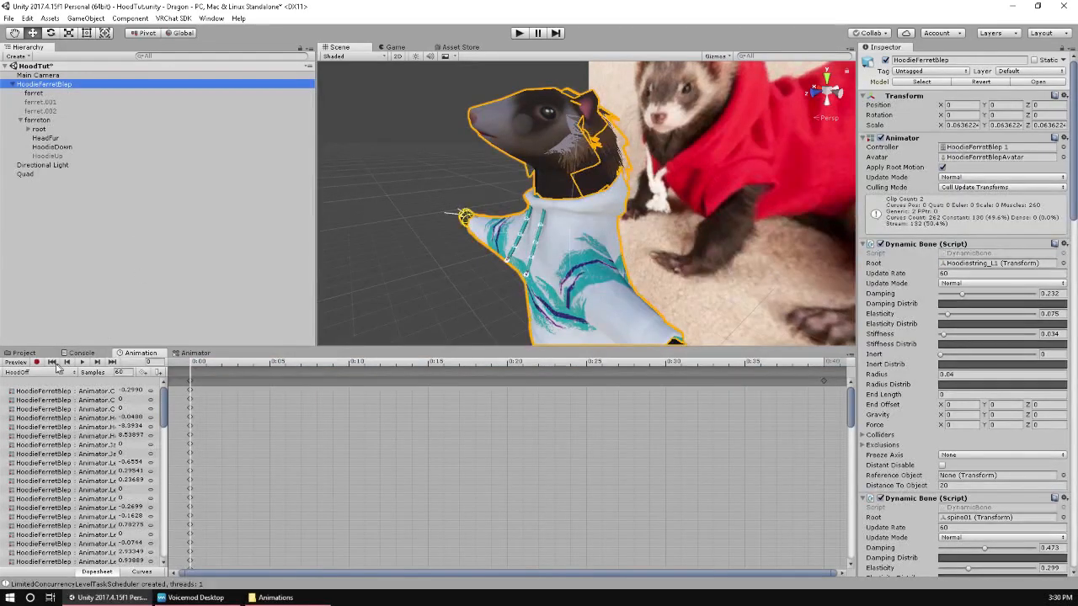
left_click(34, 372)
left_click(498, 433)
scroll(499, 433, "down", 4)
scroll(496, 416, "down", 3)
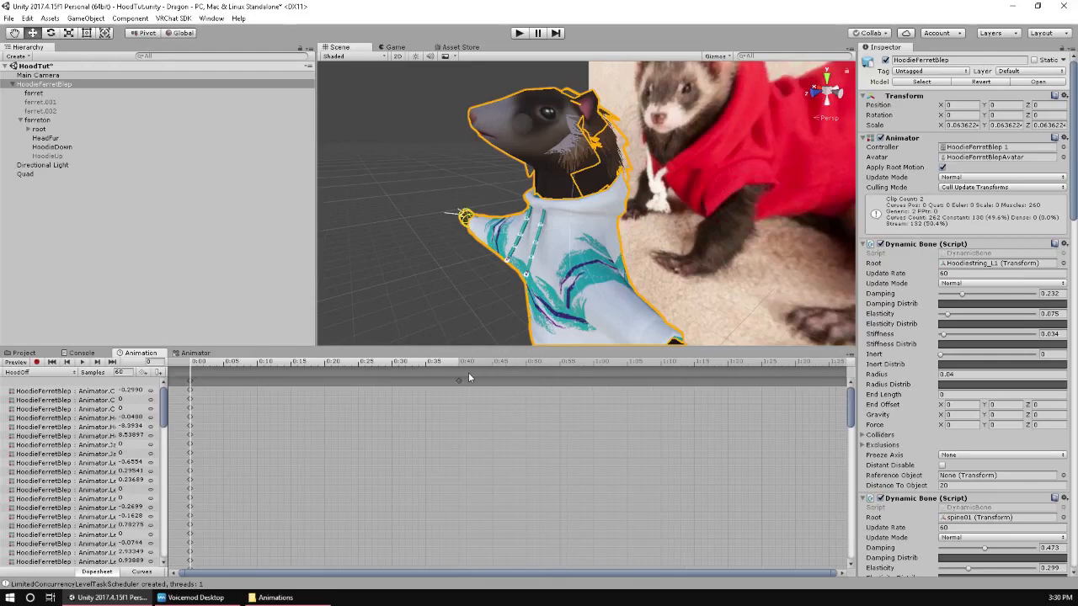
mouse_move(461, 387)
left_mouse_down()
mouse_move(687, 387)
mouse_move(603, 390)
mouse_move(657, 384)
left_mouse_up()
Compare the keyframe timing of ferreton's HoodieUpAnim with the HoodOff clip on HoodieFerretBlep
left_click(37, 120)
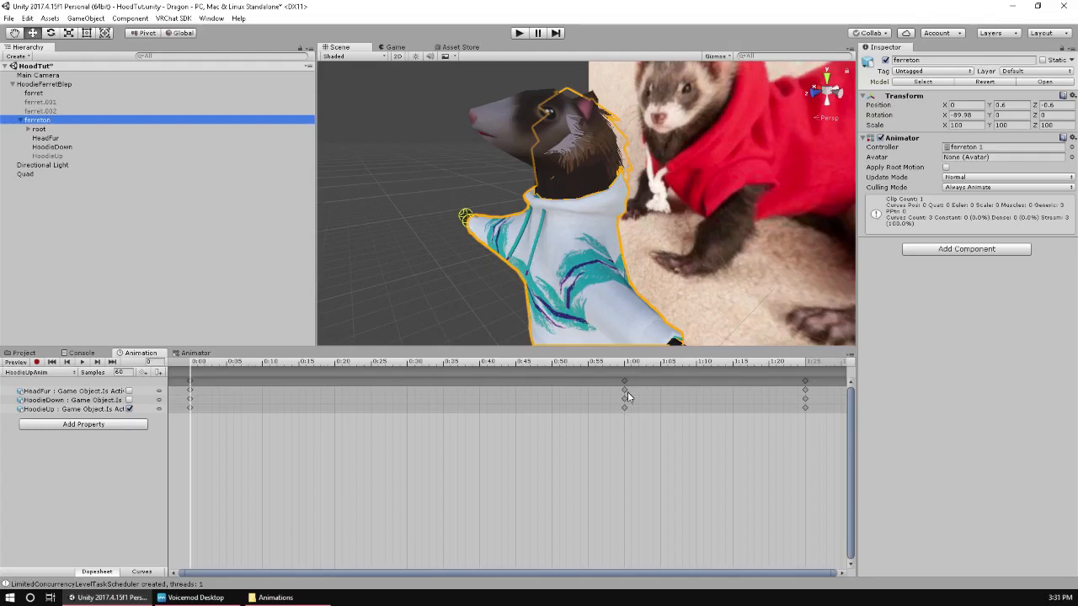
left_click_drag(700, 368, 141, 398)
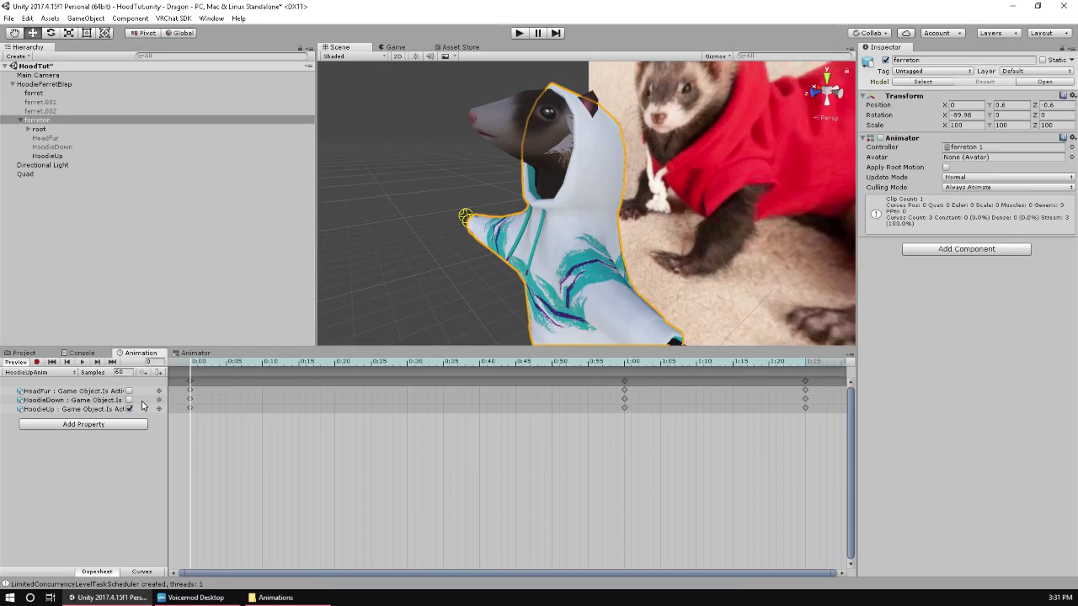
left_click(67, 93)
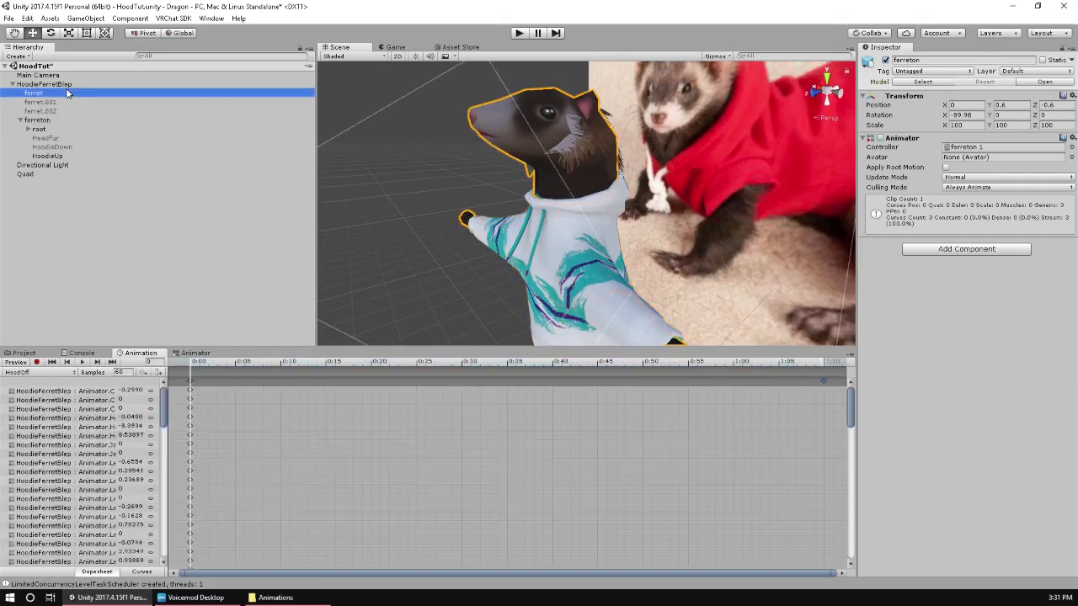
left_click(64, 85)
Examine the lengths and loop settings of the HoodieUpAnim, HoodOff and HoodOn clips in the Animations folder
left_click(23, 353)
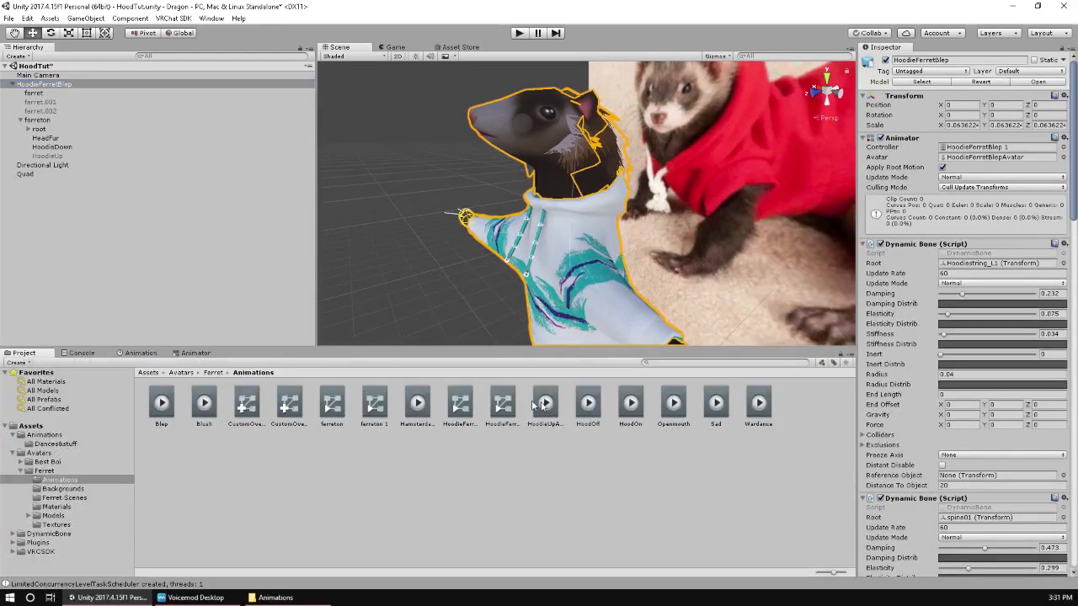
left_click(601, 410)
left_click(633, 404)
left_click(597, 412)
left_click(619, 414)
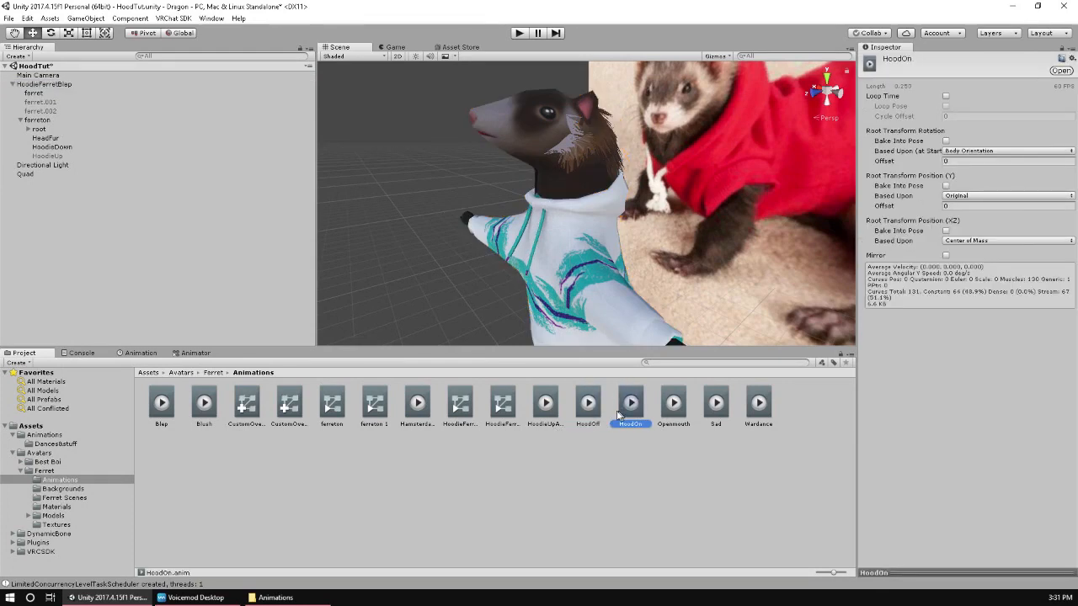
left_click(556, 400)
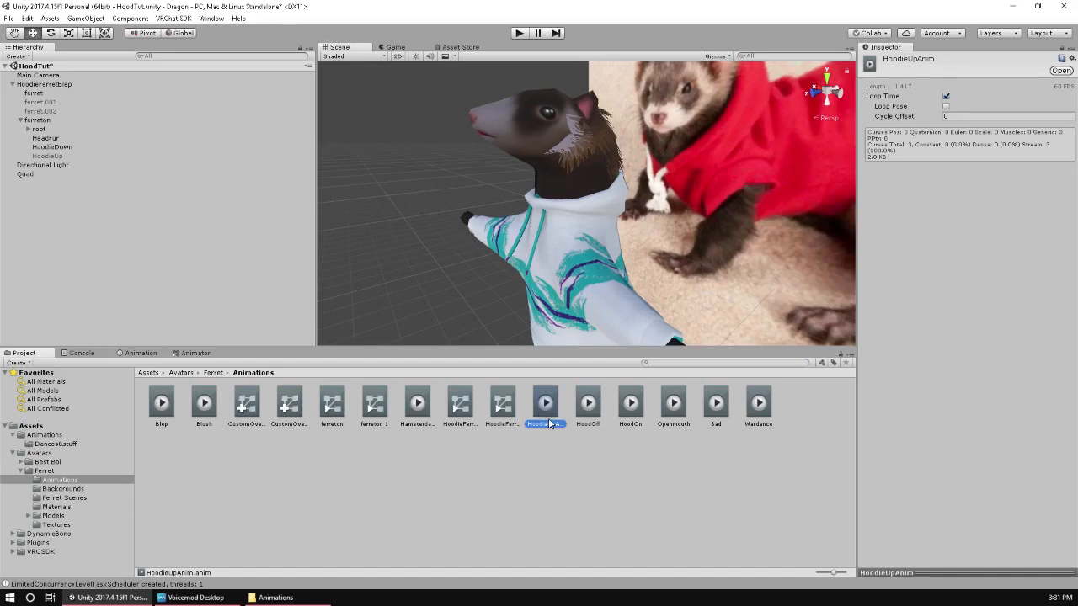
left_click(625, 411)
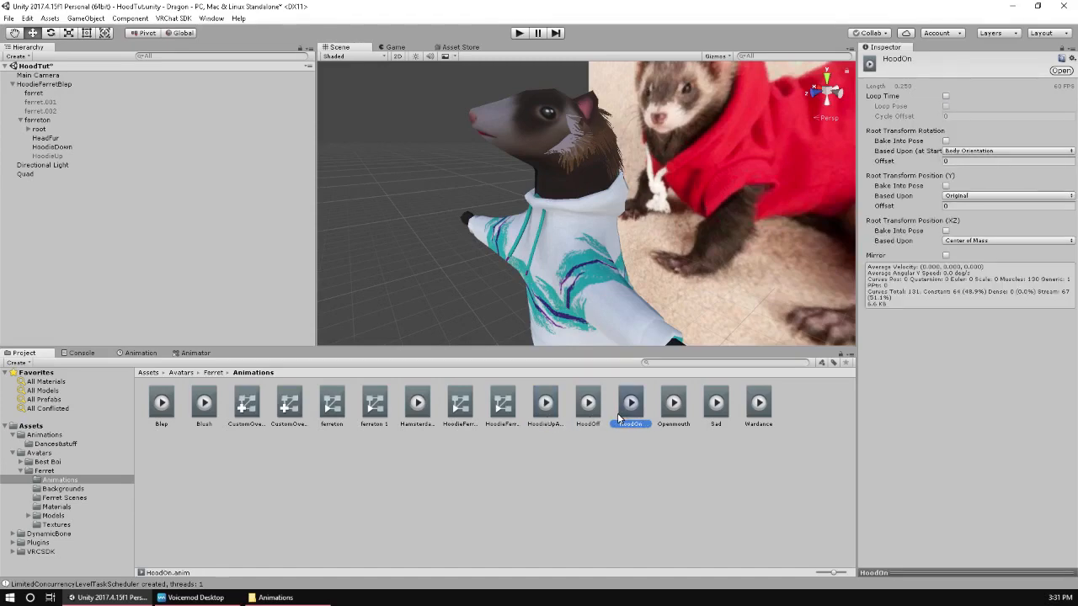
left_click(541, 412)
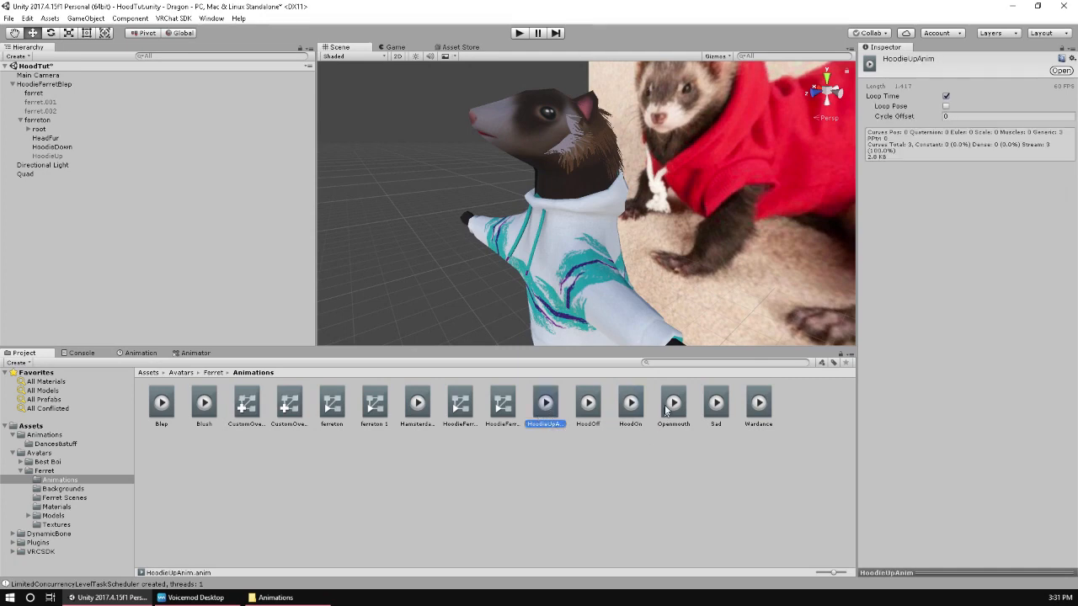
left_click(629, 407)
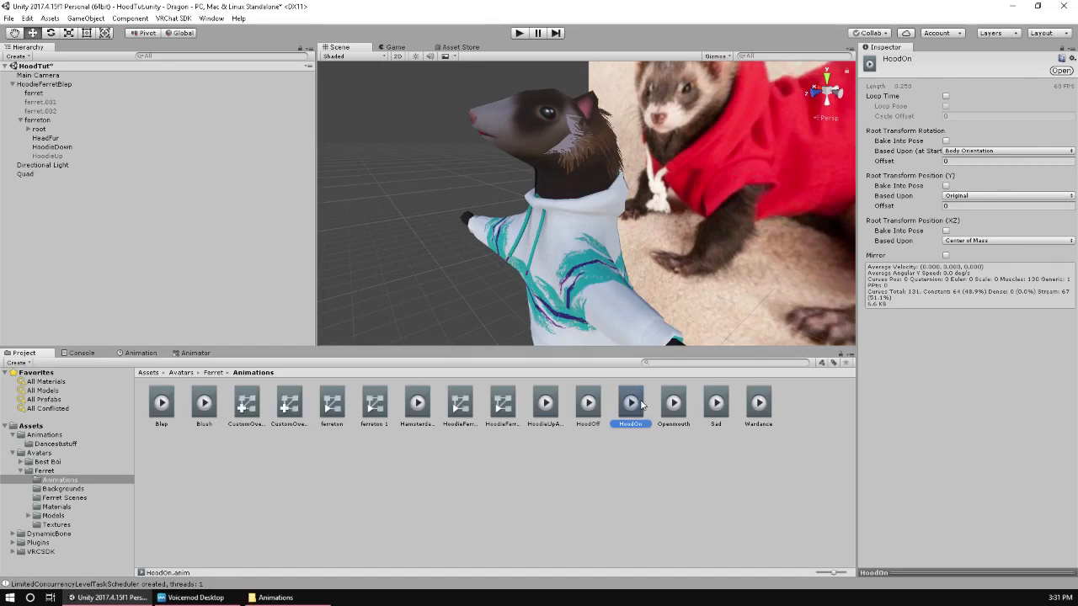
left_click(589, 421)
left_click(648, 405)
left_click(591, 411)
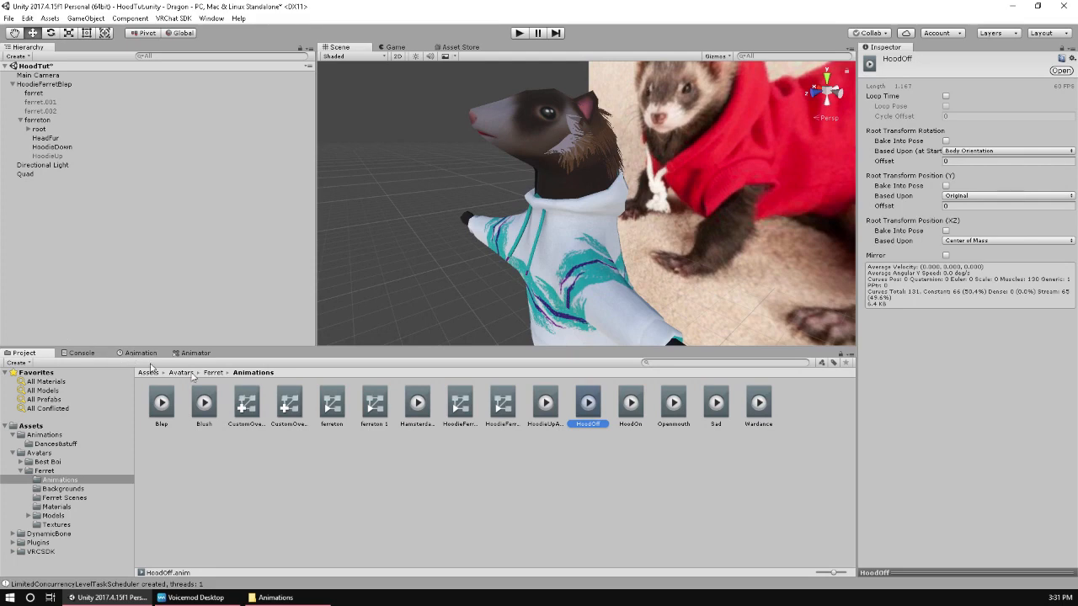
left_click(542, 409)
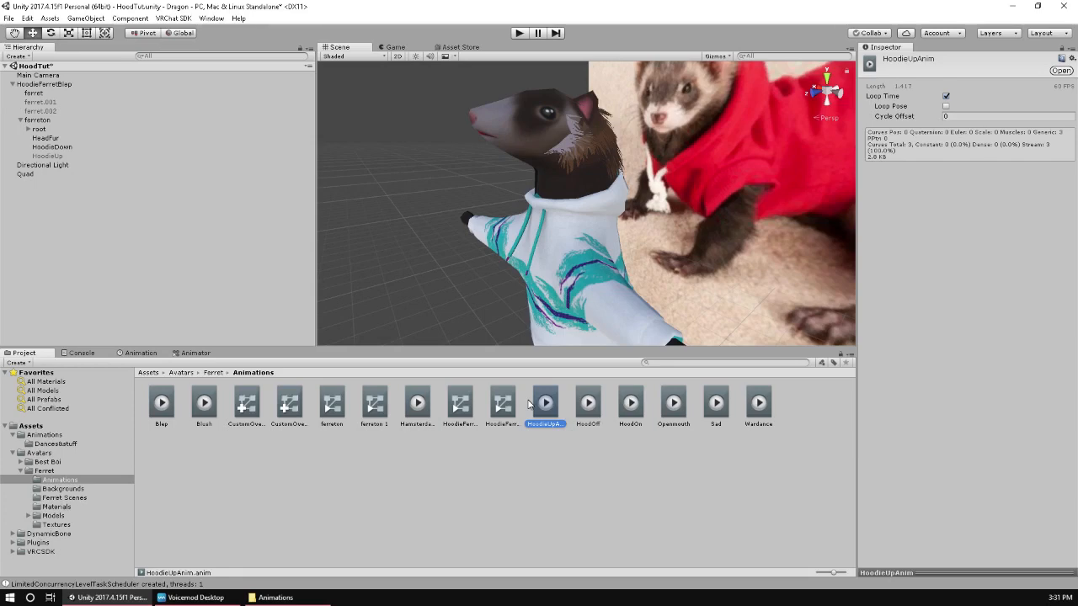
left_click(597, 423)
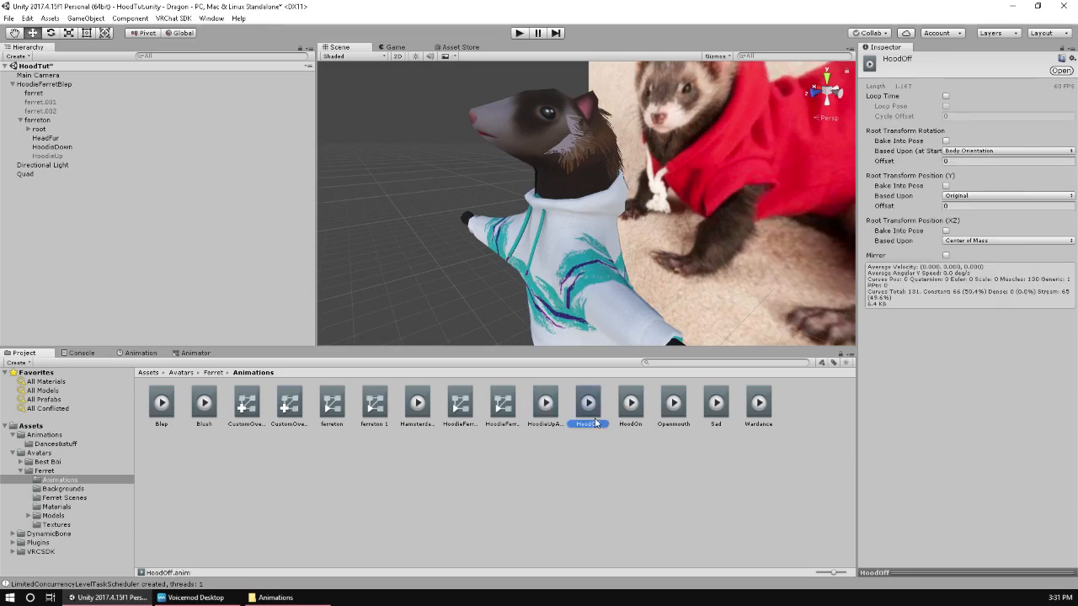
left_click(620, 409)
left_click(550, 412)
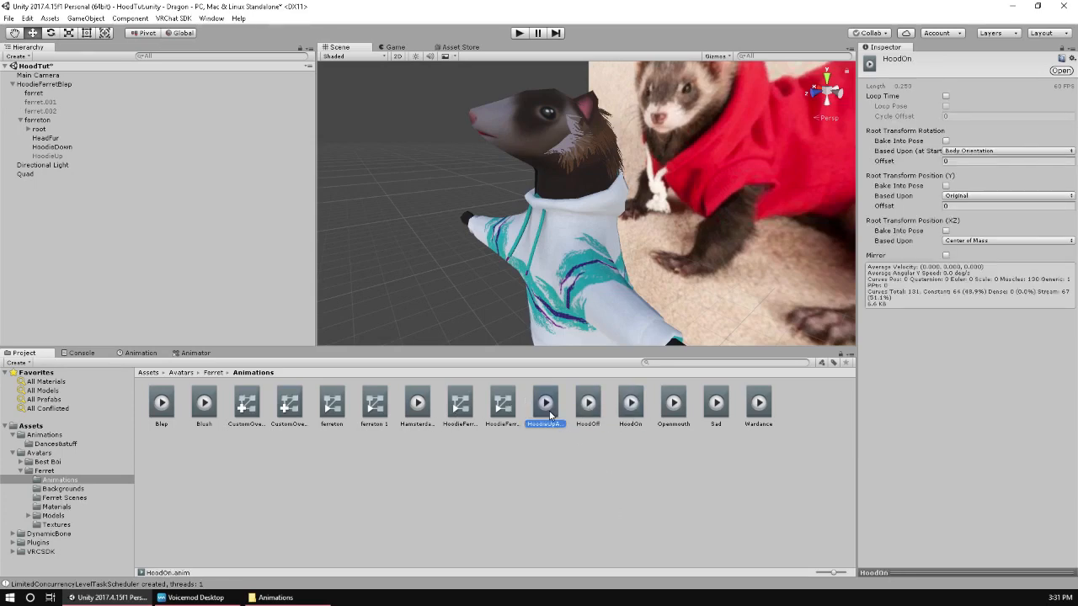
Compare the clip properties of HoodOn, HoodieUpAnim and HoodOff, ending with HoodOff selected
left_click(631, 413)
left_click(546, 414)
left_click(623, 413)
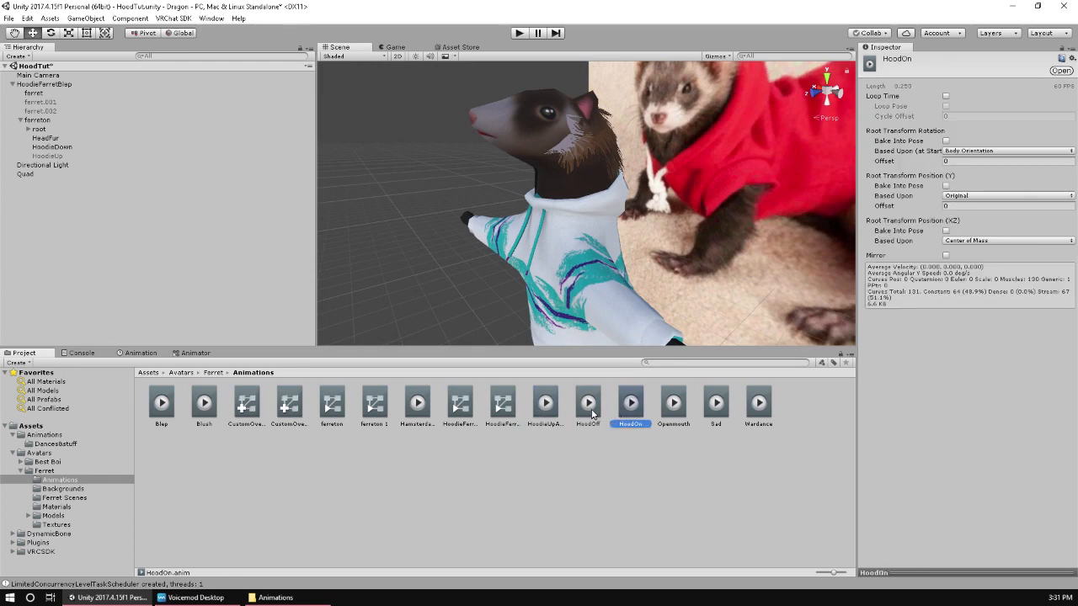
left_click(605, 465)
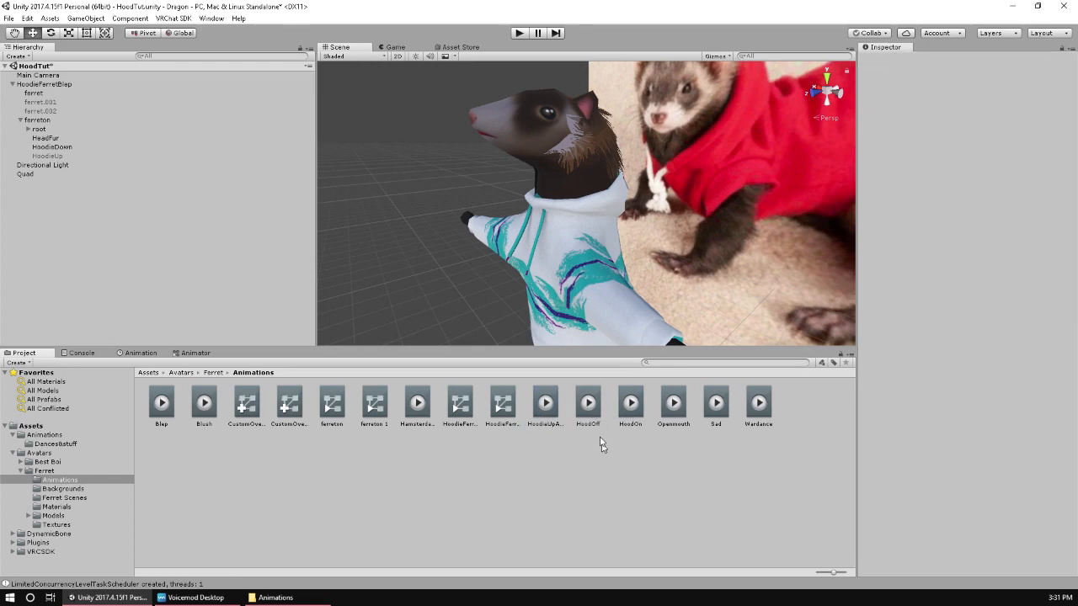
left_click(592, 415)
left_click(550, 409)
left_click(577, 412)
left_click(550, 411)
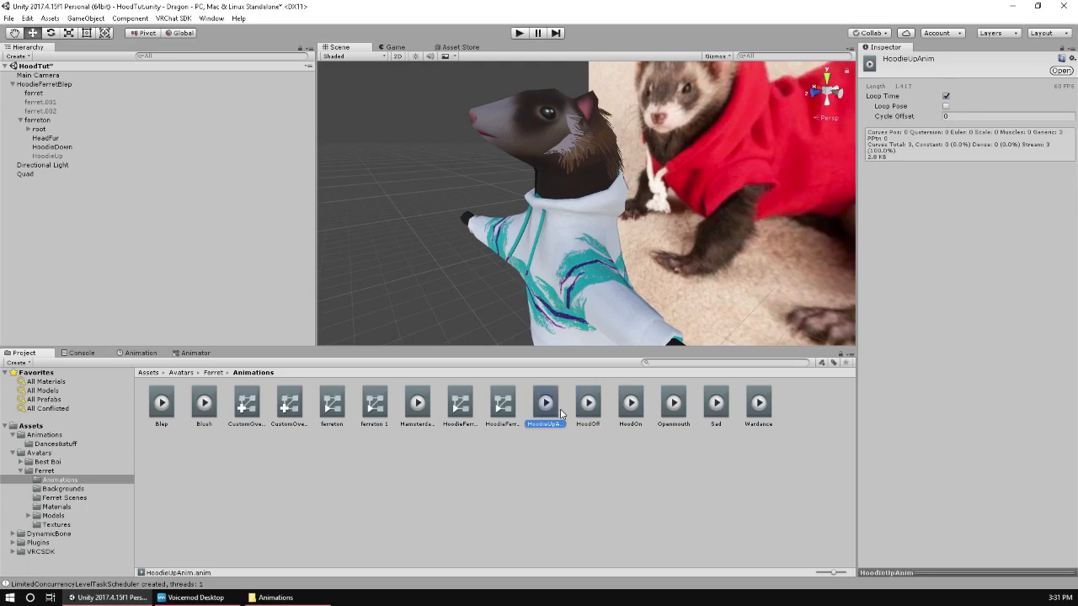
left_click(589, 403)
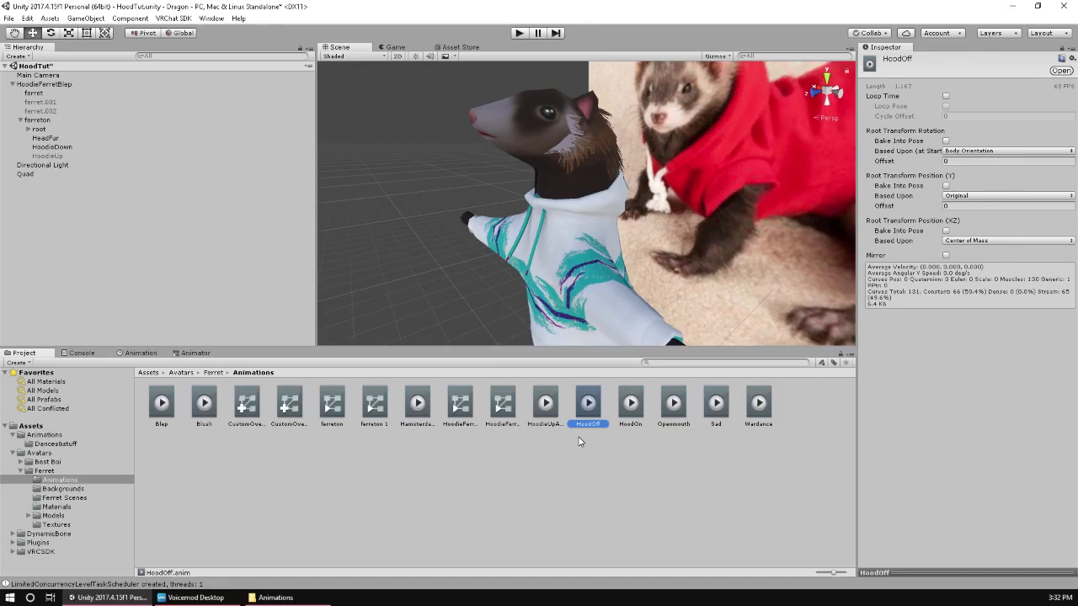
At frame 51 of HoodOff, key Head Turn Left-Right -2.08, Head Nod Down-Up -1.7, Chest Twist -1.11, Left Foot Twist -1.56 and Left Foot Up-Down -1.83
left_click(155, 354)
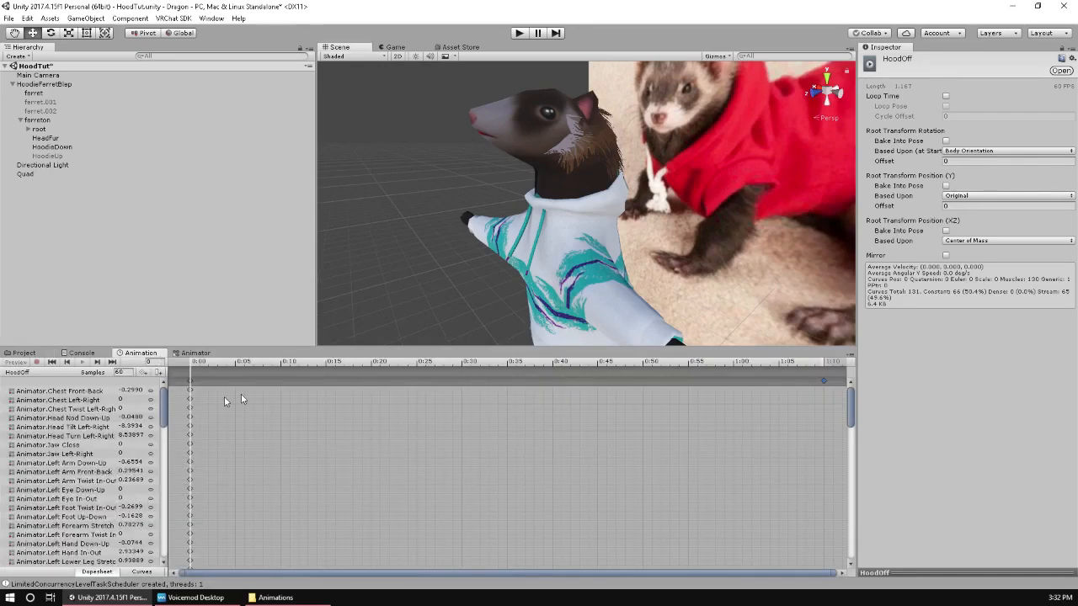
scroll(224, 397, "down", 3)
left_click(411, 372)
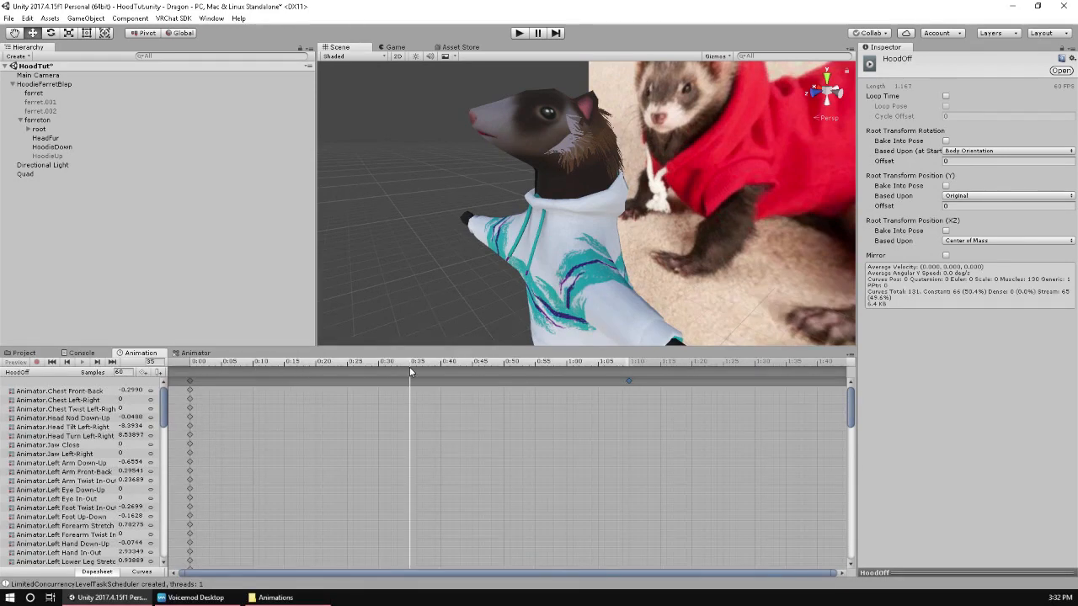
left_click_drag(411, 371, 510, 371)
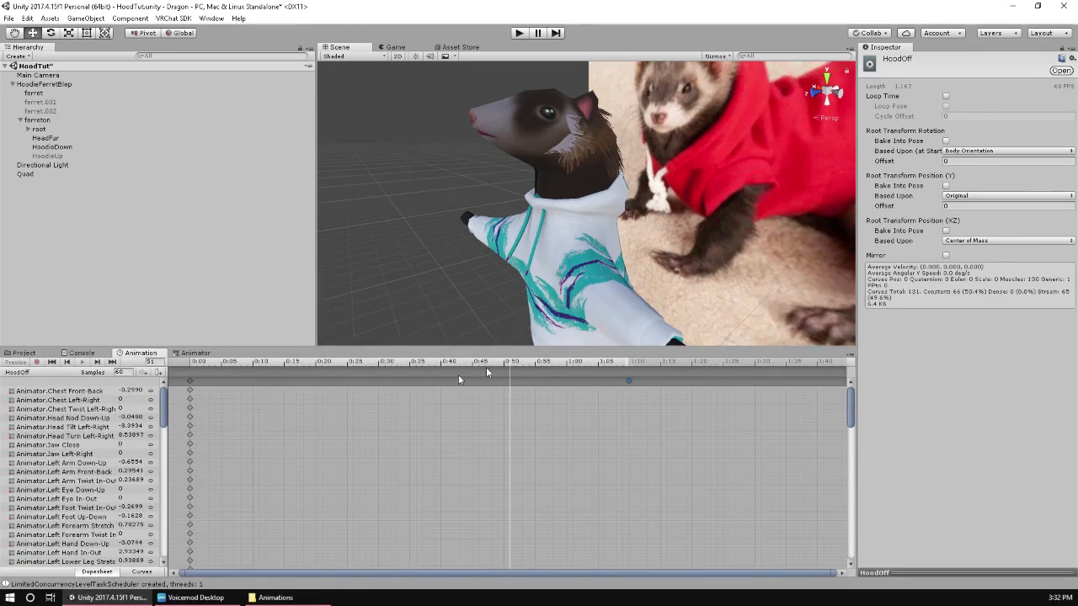
left_click(115, 437)
type("-2.08")
left_click_drag(115, 419, 89, 409)
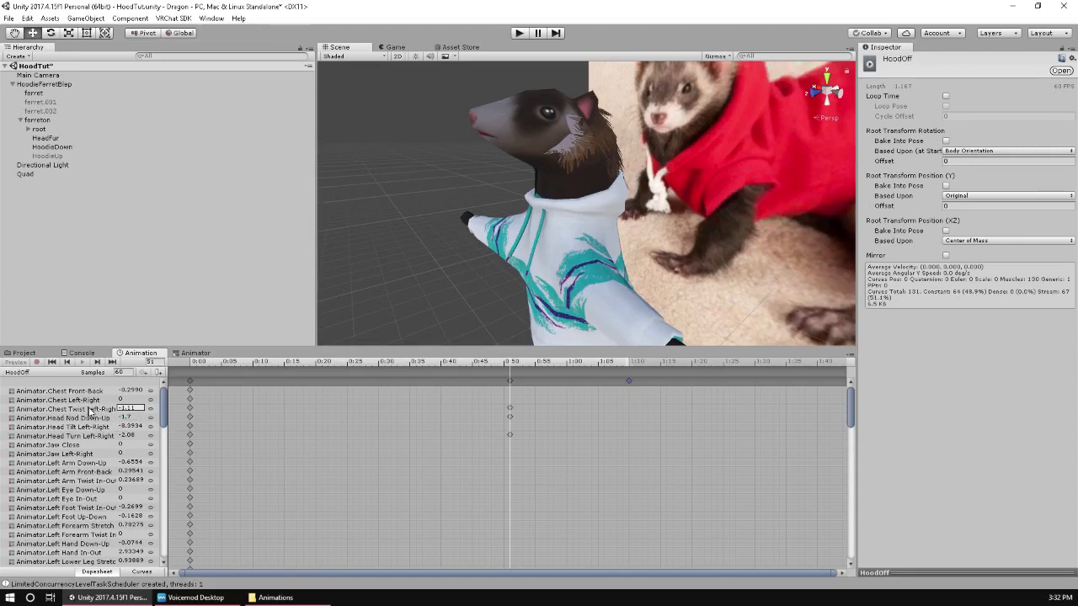
left_click(120, 507)
left_click_drag(120, 507, 87, 515)
scroll(392, 383, "down", 1)
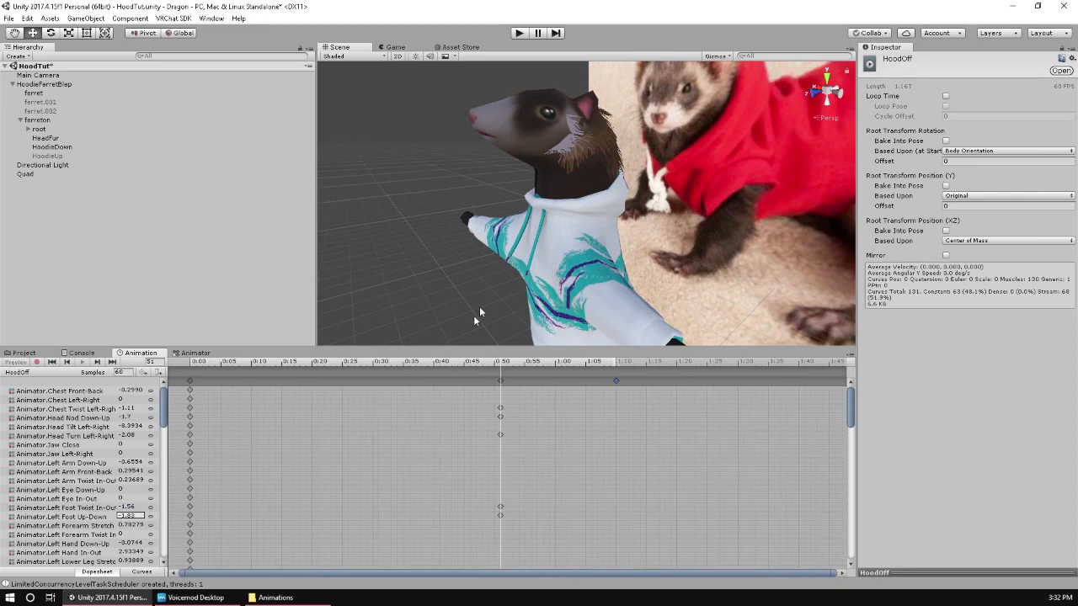
Key Left Upper Leg Twist at -1.86 and Right Arm Down-Up at 13.77 on frame 51 of the HoodOff clip
scroll(488, 282, "down", 10)
scroll(498, 261, "up", 5)
middle_click_drag(498, 262, 457, 300)
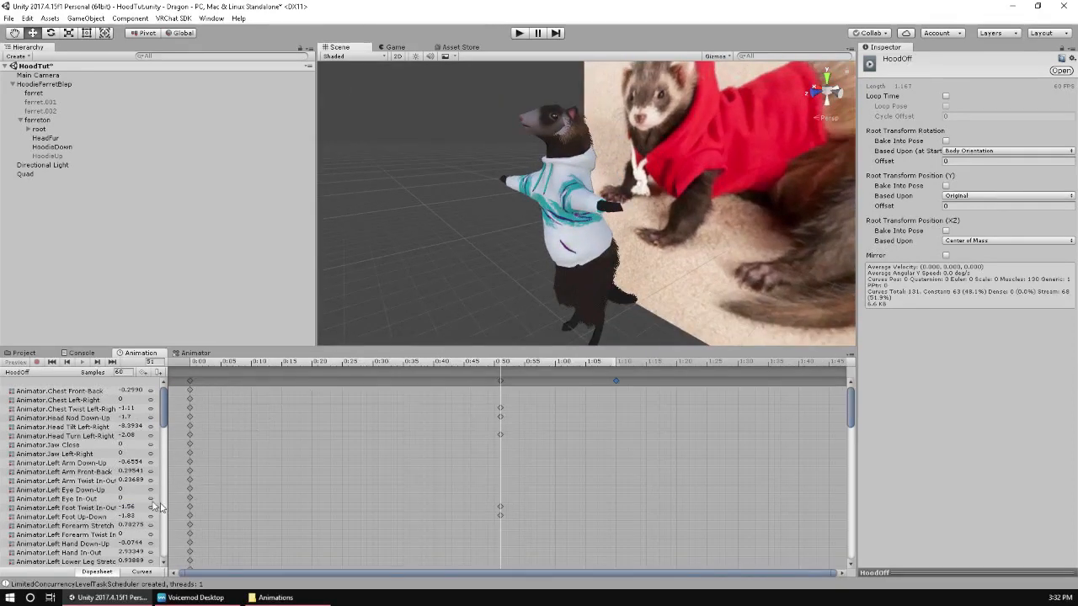
scroll(118, 497, "down", 5)
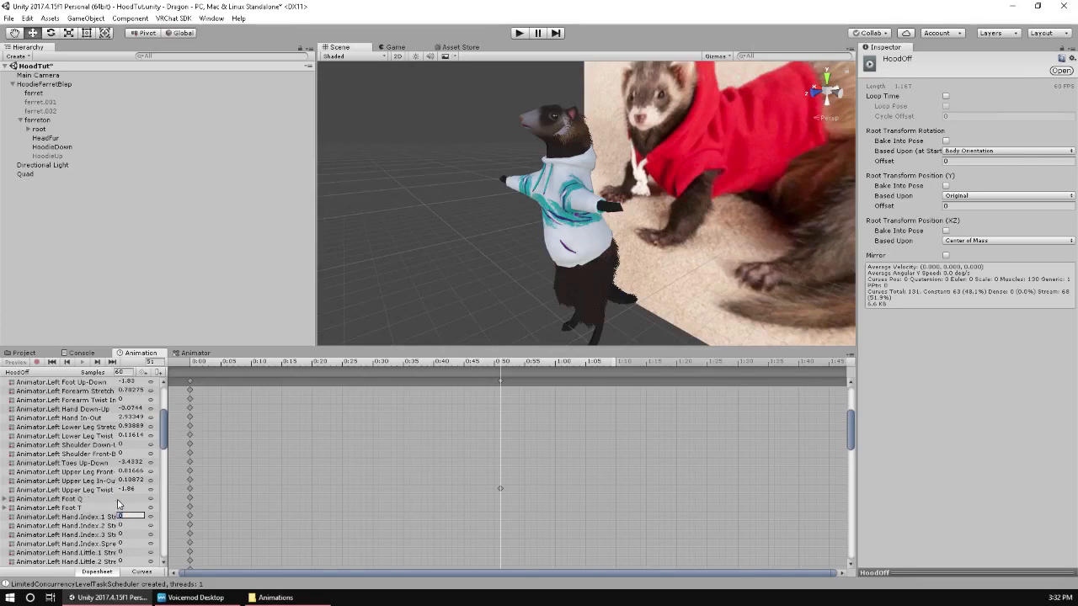
scroll(113, 506, "down", 4)
scroll(114, 504, "down", 5)
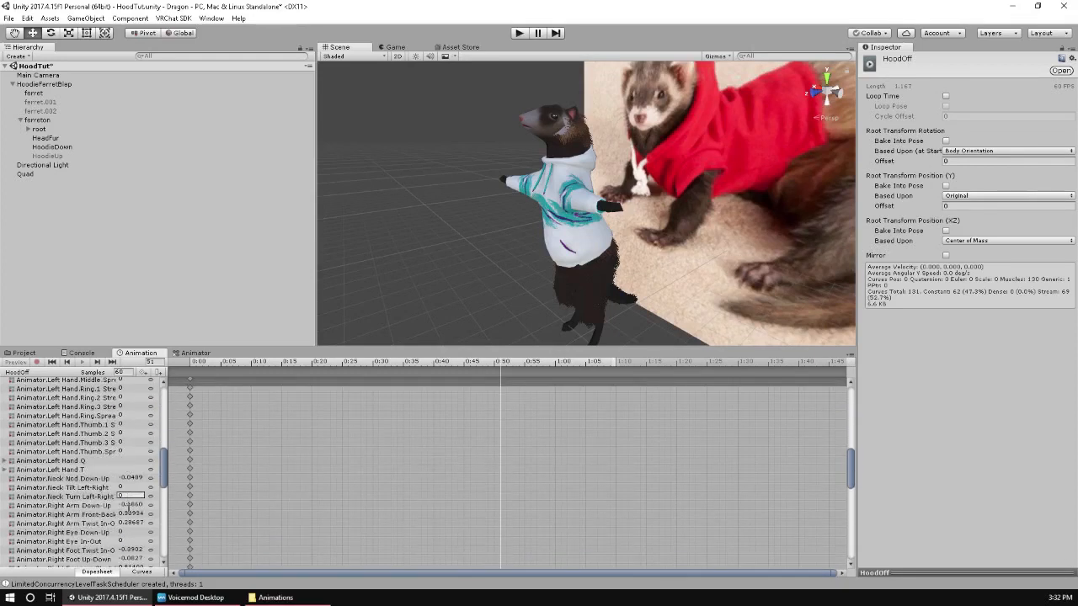
left_click_drag(111, 504, 378, 512)
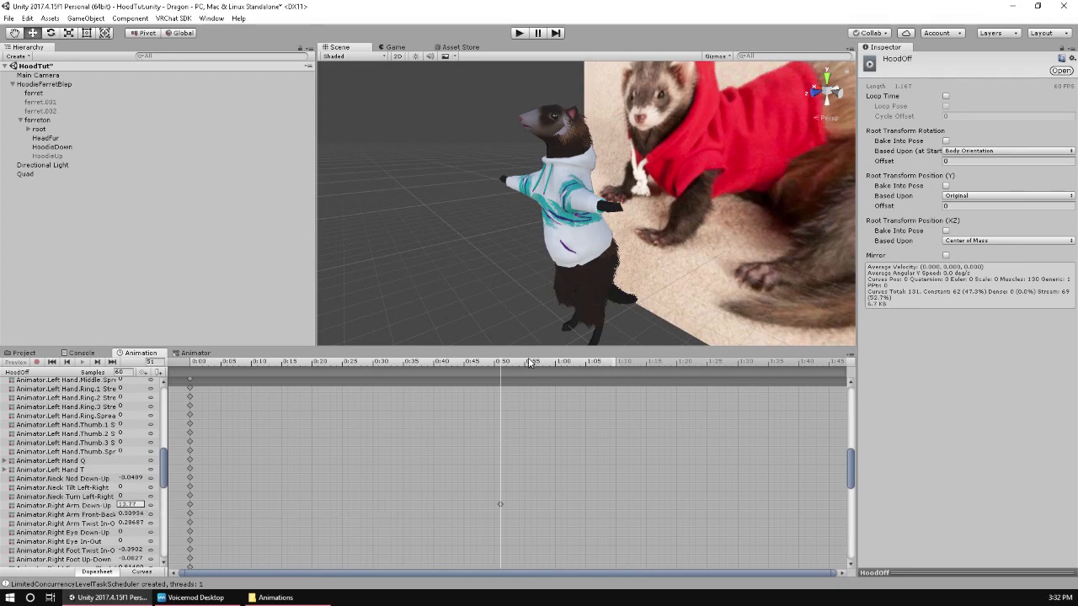
Preview the HoodOff clip on the HoodieFerretBlep avatar and return to the first frame
left_click_drag(499, 364, 190, 364)
scroll(543, 452, "down", 6)
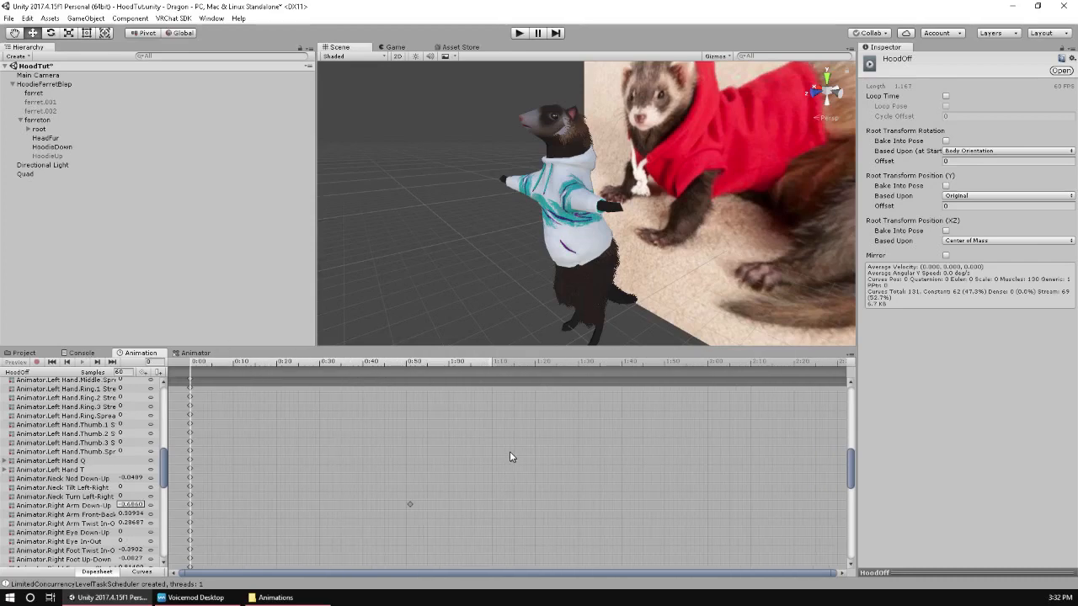
left_click_drag(379, 365, 500, 396)
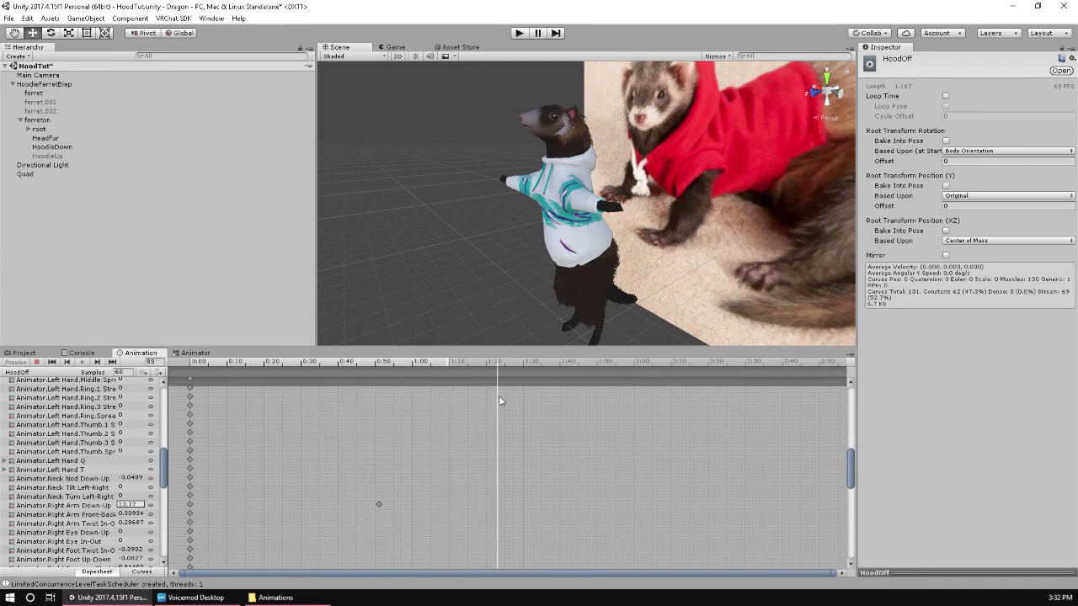
left_click(562, 258)
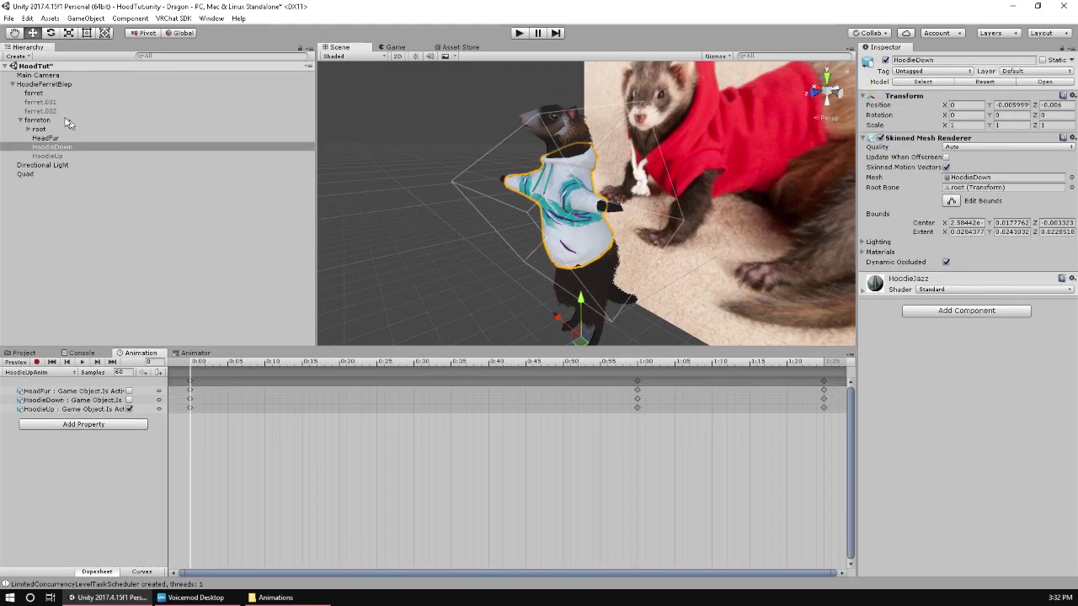
left_click(79, 85)
left_click_drag(322, 362, 389, 371)
left_click_drag(541, 373, 189, 384)
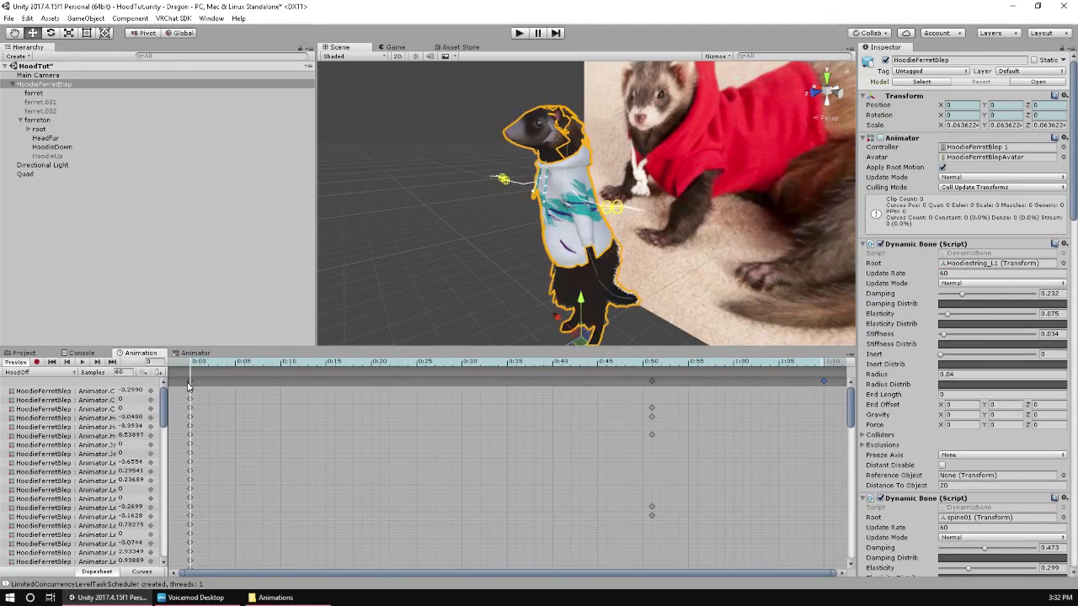
Shorten the HoodOff clip by moving its end keyframe to 1:00, and check it against ferreton's HoodieUpAnim timing
scroll(652, 405, "down", 2)
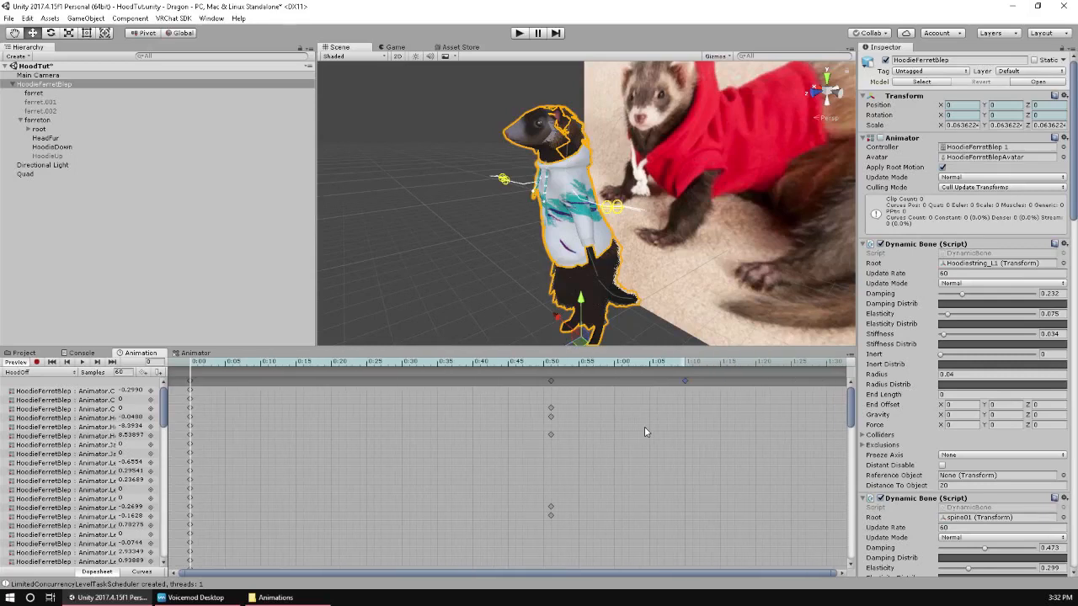
left_click_drag(687, 385, 615, 387)
left_click(48, 122)
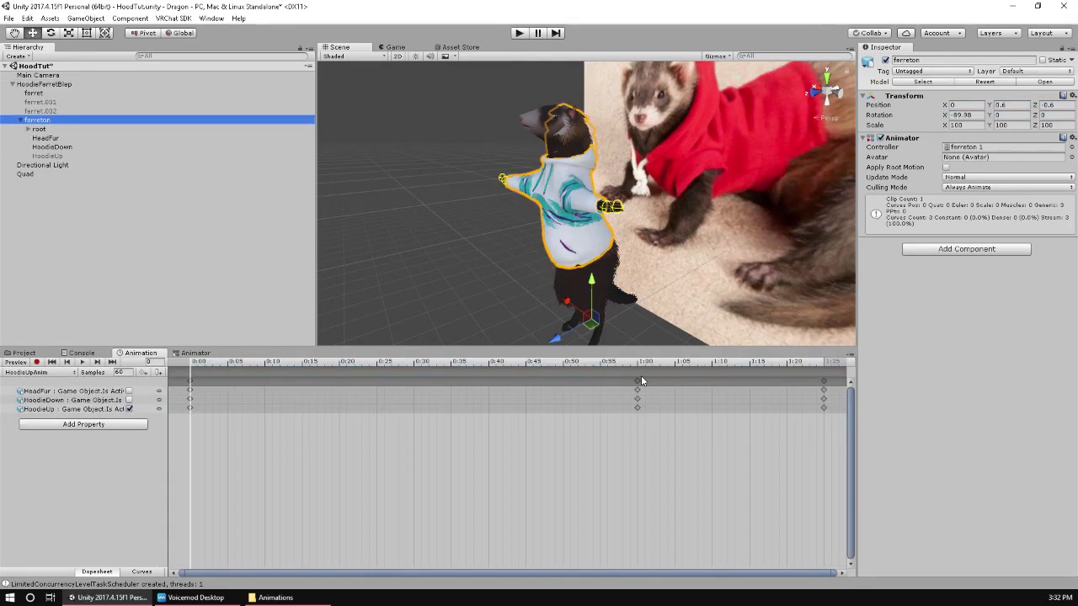
left_click(67, 86)
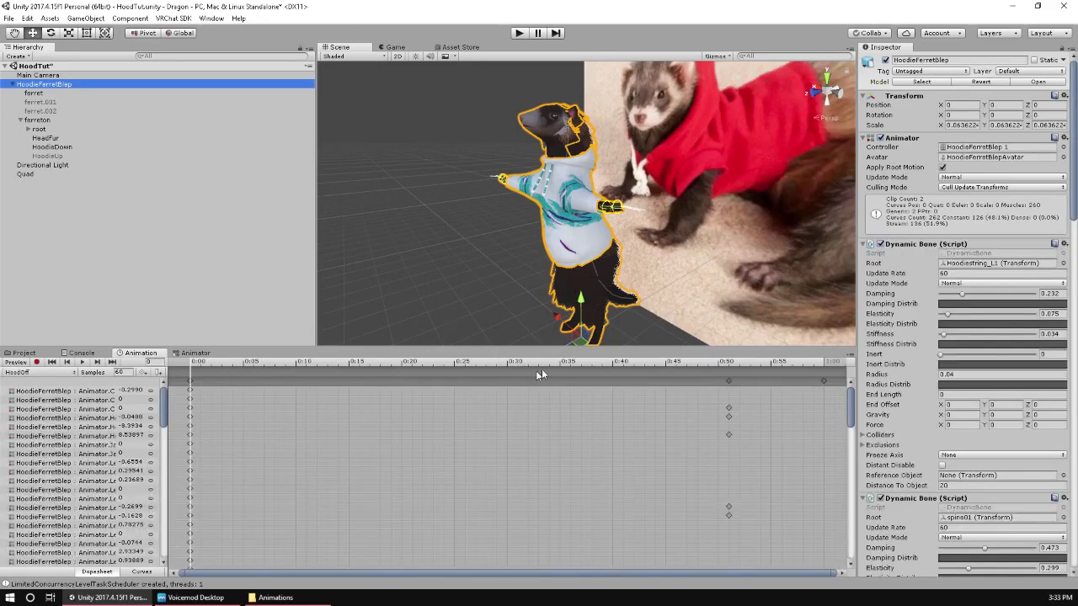
scroll(756, 382, "down", 2)
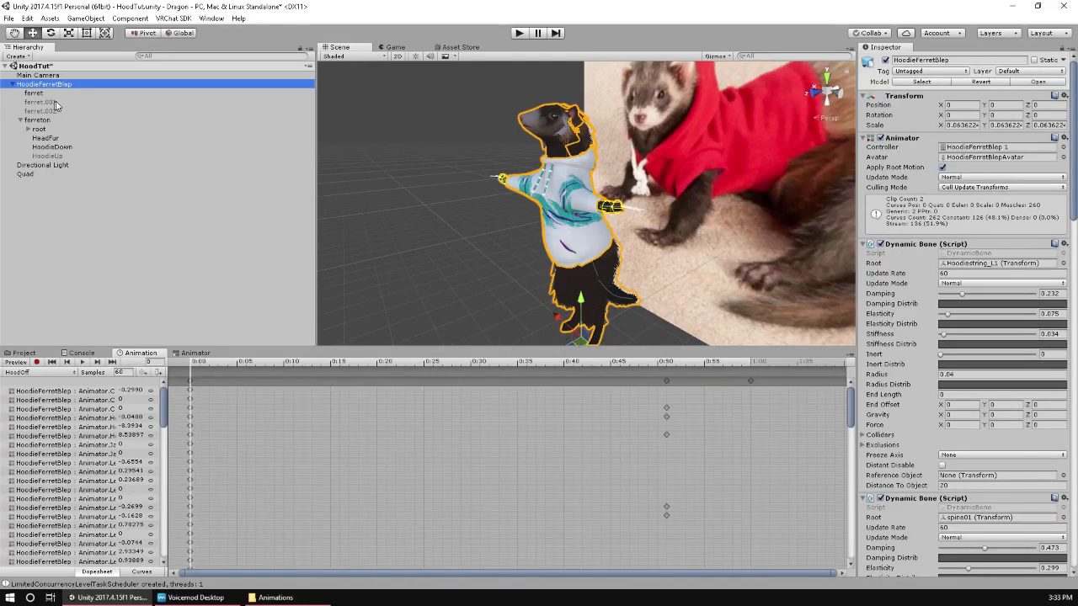
Switch HoodieFerretBlep to the HoodOn clip and preview its arm motion across the whole timeline
left_click(40, 372)
left_click(42, 396)
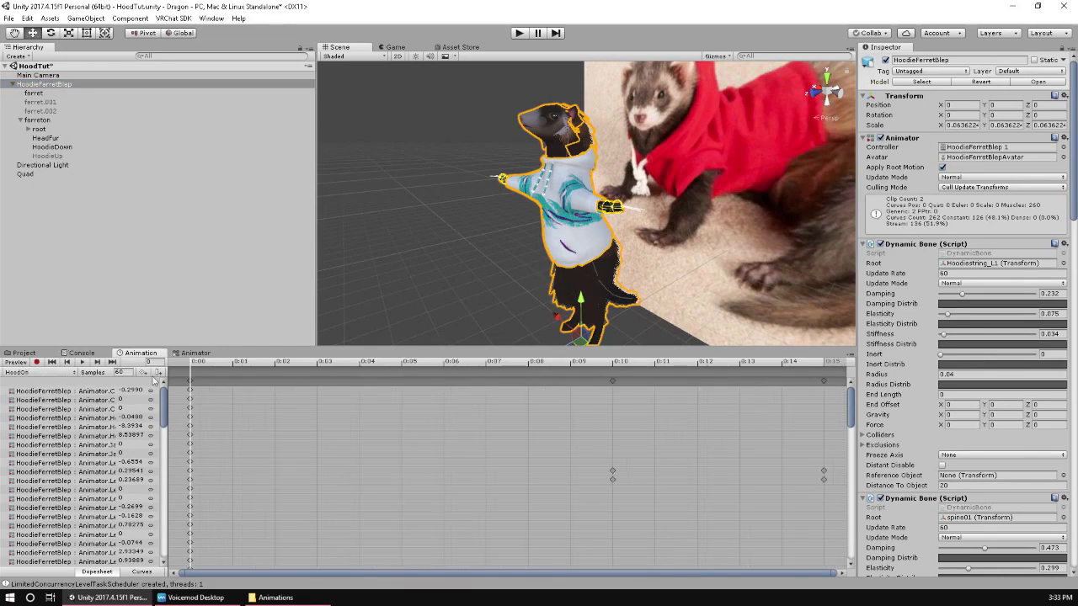
left_click_drag(215, 364, 116, 418)
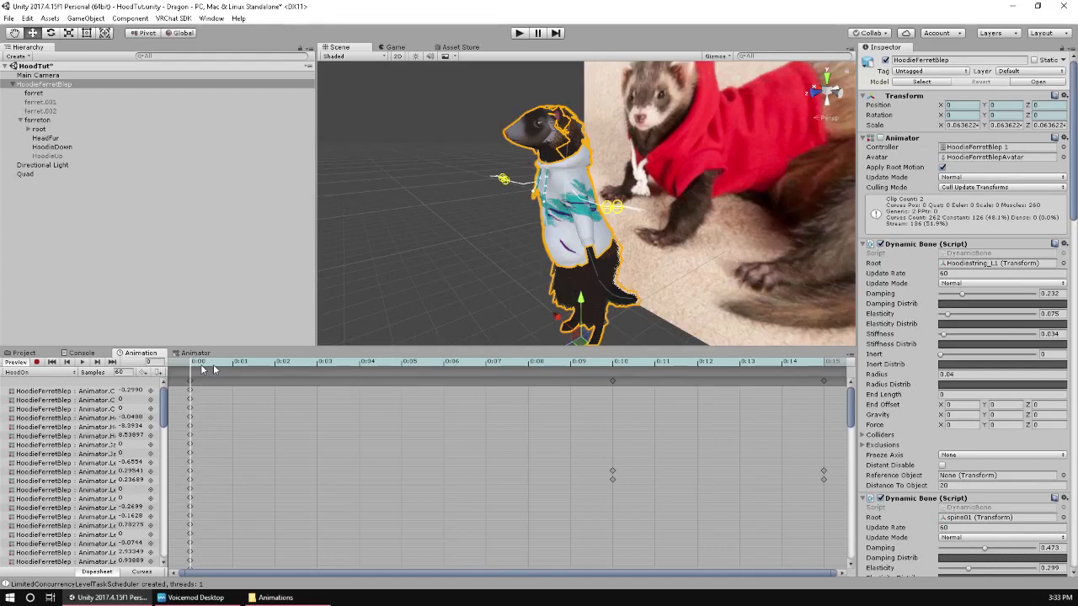
left_click_drag(214, 364, 658, 389)
left_click_drag(755, 391, 17, 367)
Switch back to the HoodOff clip and preview it on the avatar, ending on the first frame
left_click(31, 373)
left_click(34, 384)
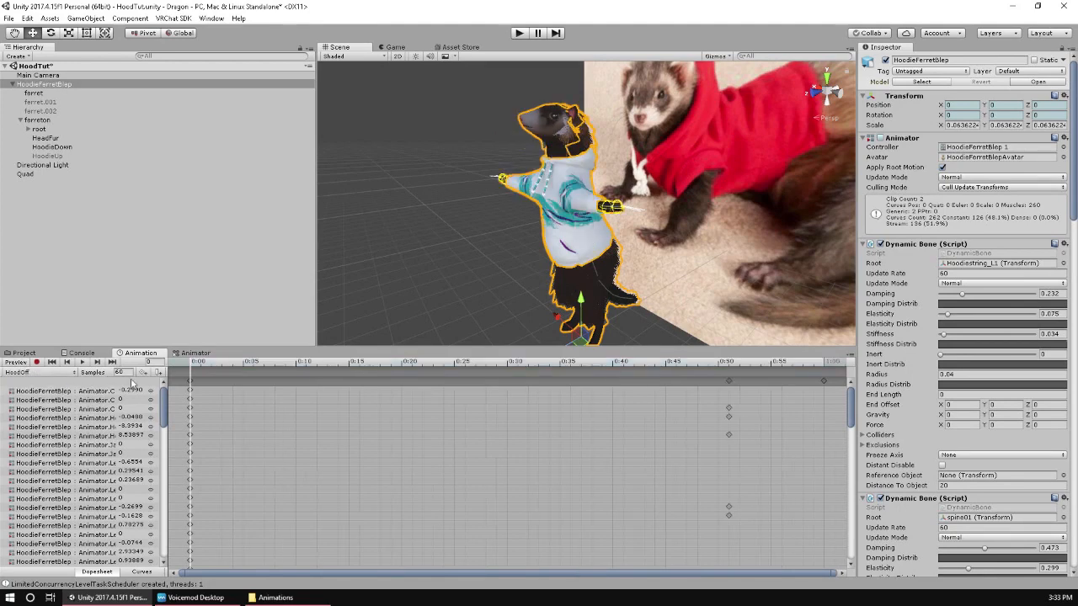
left_click(297, 364)
left_click_drag(353, 366, 95, 366)
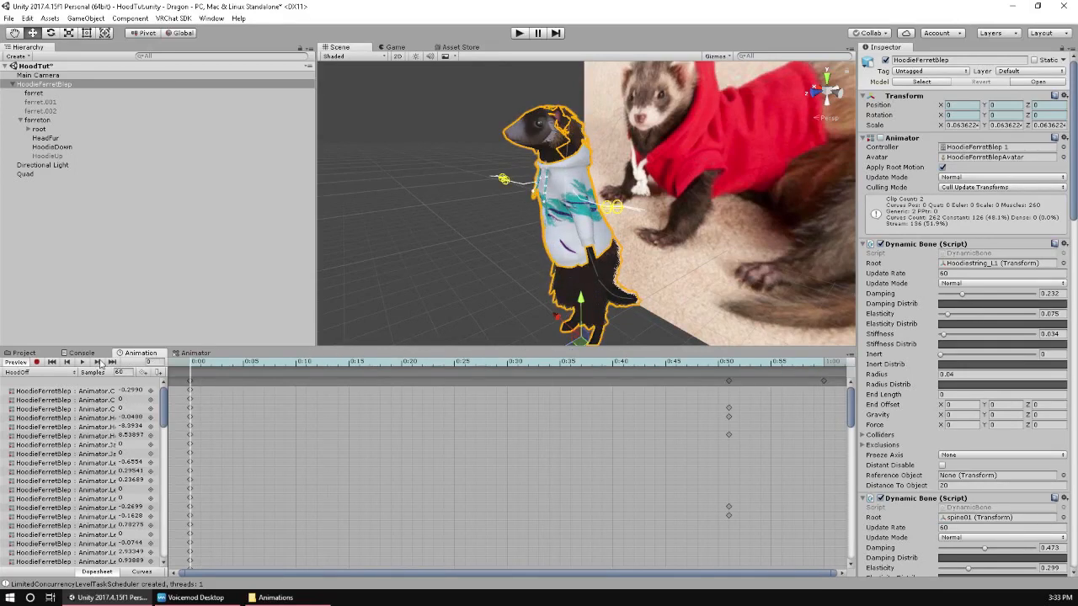